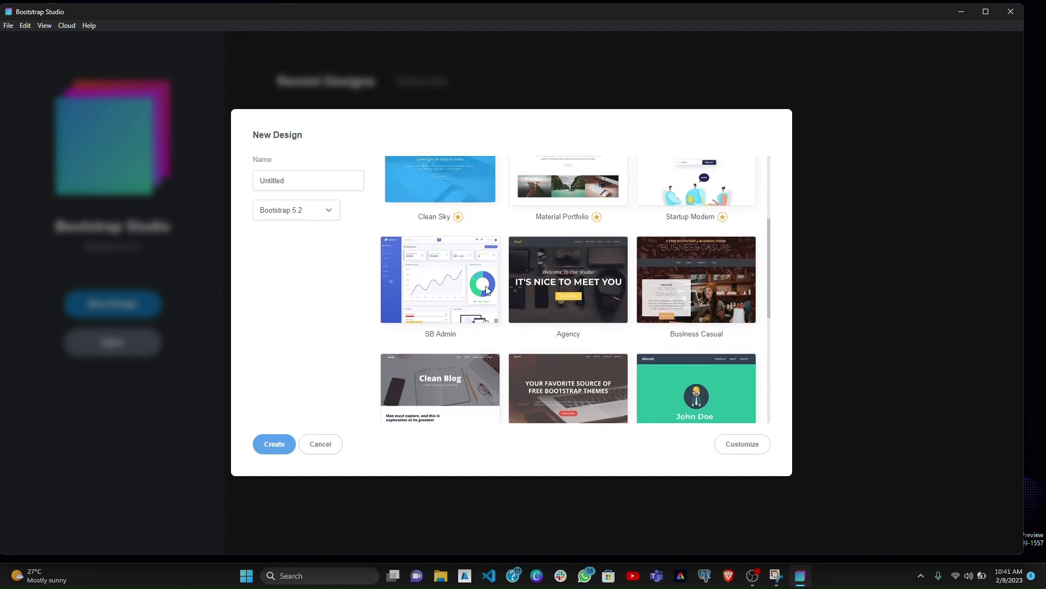
Create a new design named admin-pannel from the SB Admin template with Bootstrap 5.2.
left_click(427, 281)
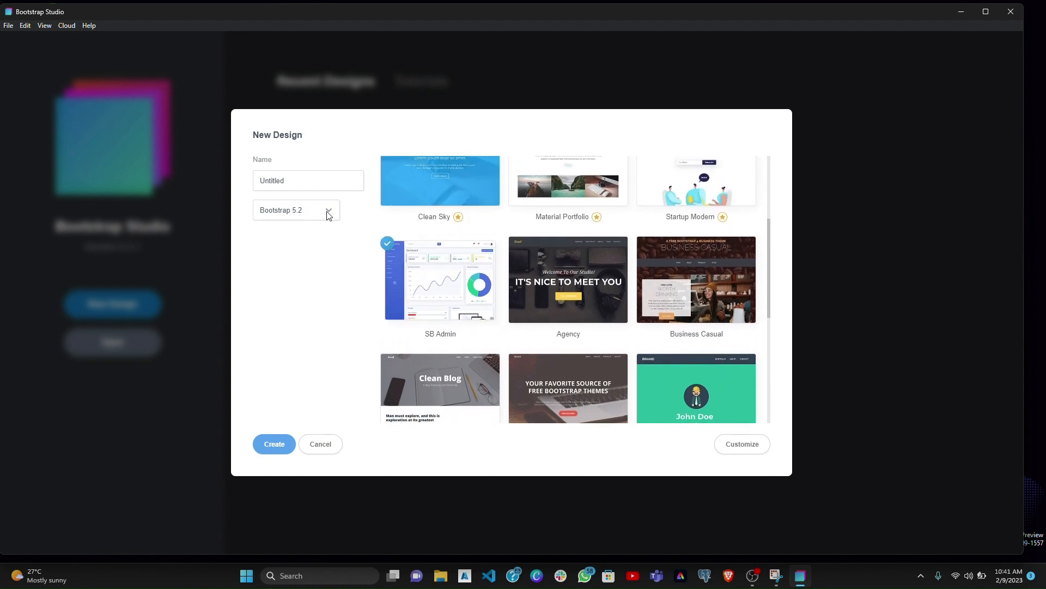
left_click(301, 183)
key("ctrl+a")
type("a")
left_click(276, 444)
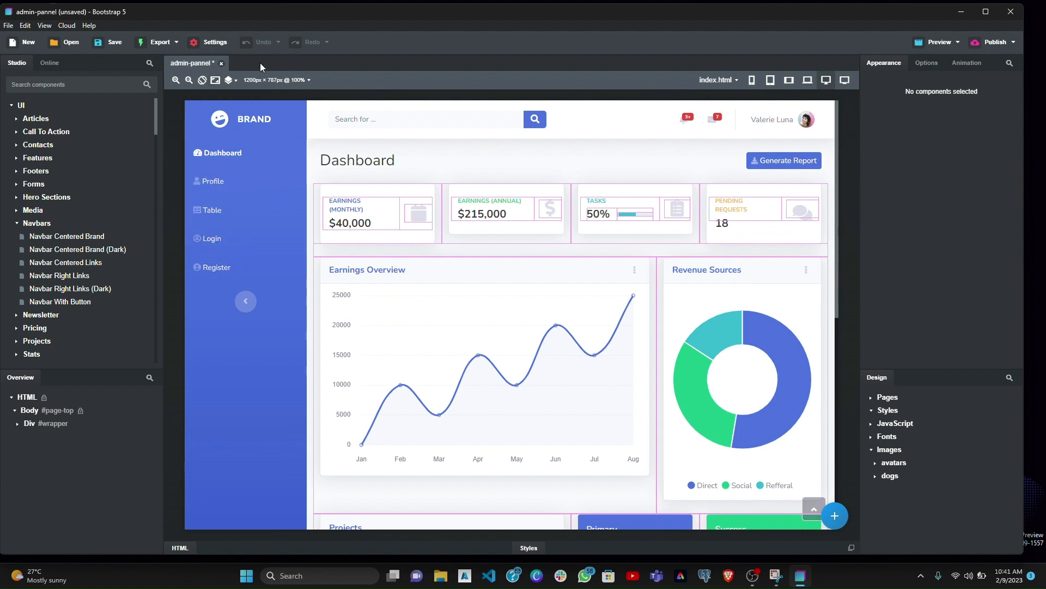
In the export settings, enable JavaScript, CSS and HTML minification, SASS export, CDN libraries, Google Fonts download and export labels.
left_click(168, 42)
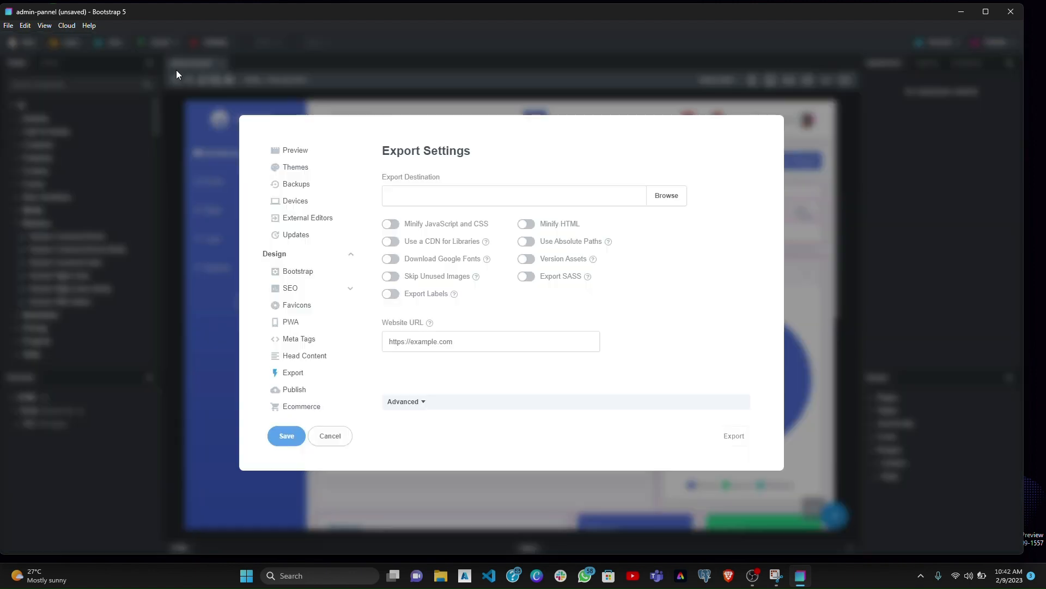
left_click(393, 225)
left_click(533, 228)
left_click(528, 279)
left_click(393, 243)
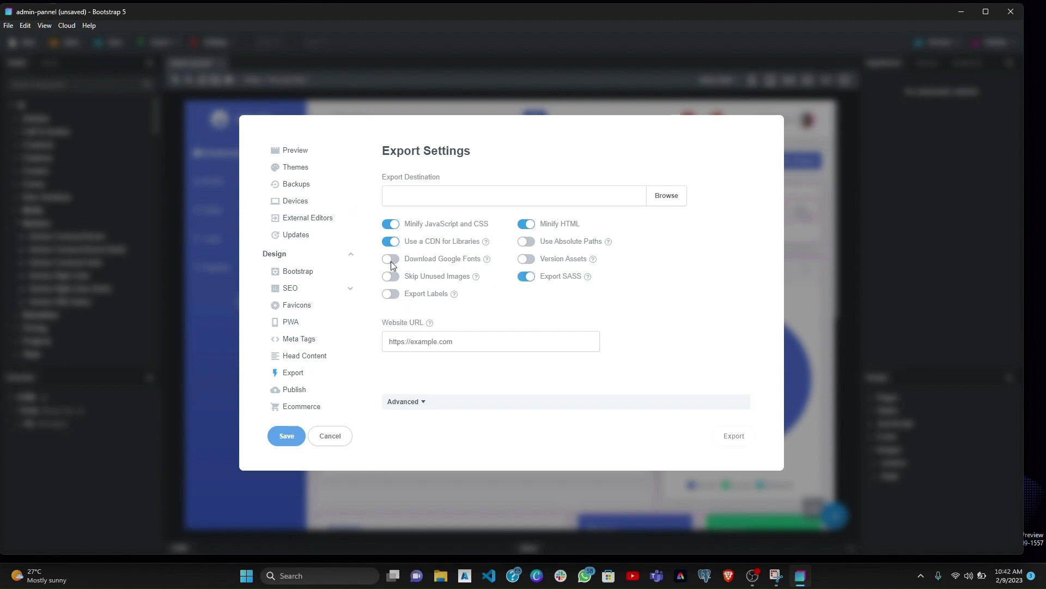
left_click(391, 261)
Create a folder named mlsa-admin inside PycharmProjects and set it as the export destination.
left_click(667, 196)
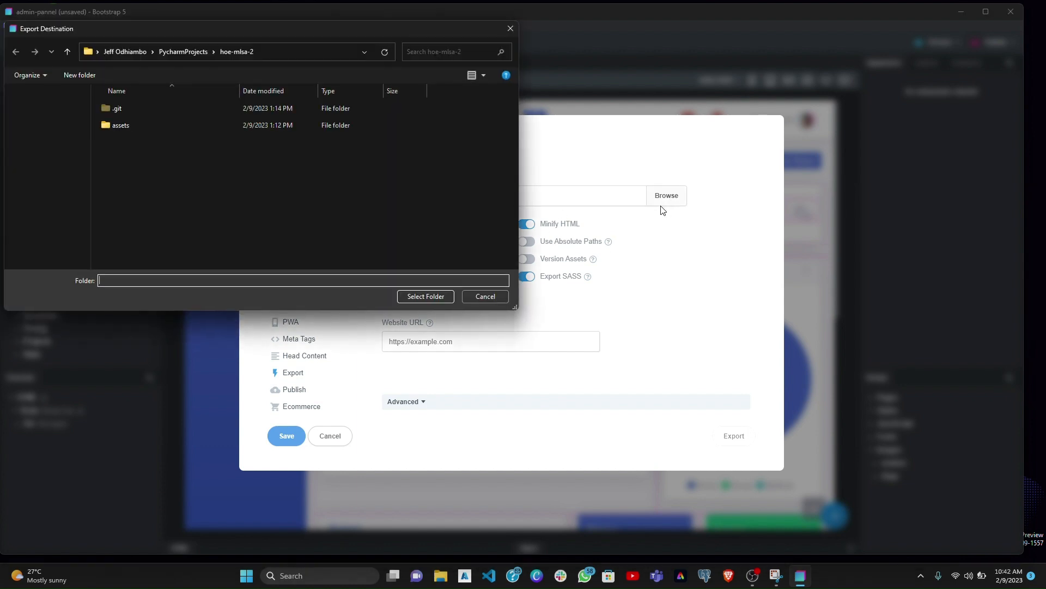
left_click(236, 55)
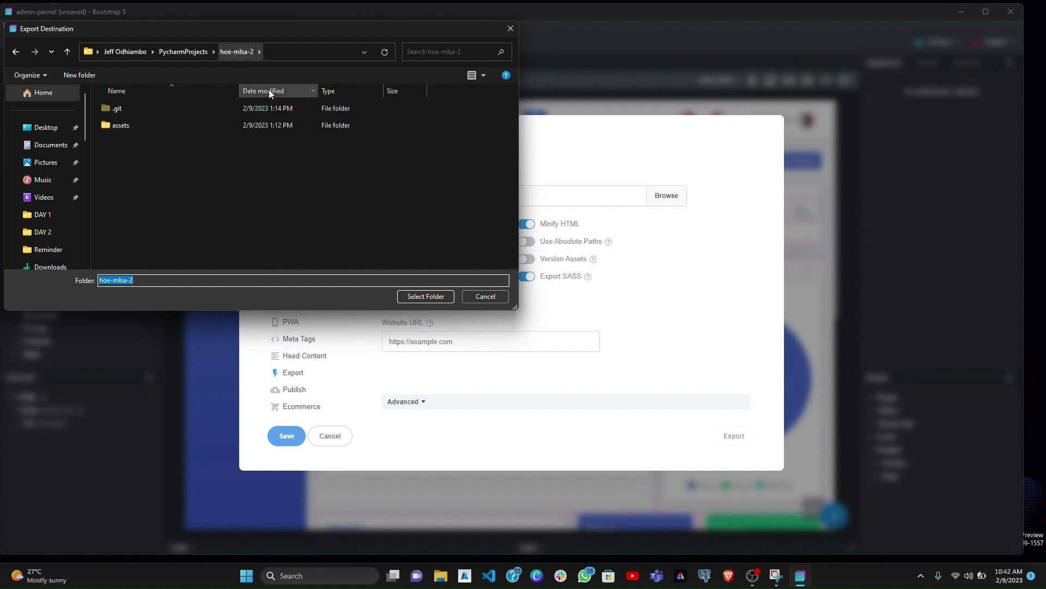
left_click(183, 49)
right_click(430, 132)
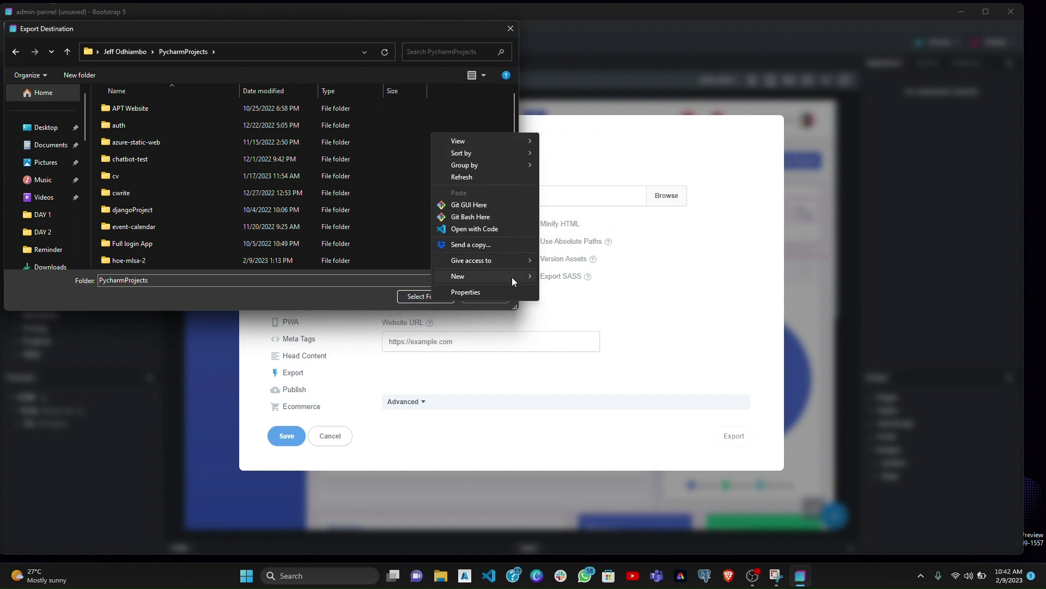
mouse_move(512, 276)
left_click(564, 279)
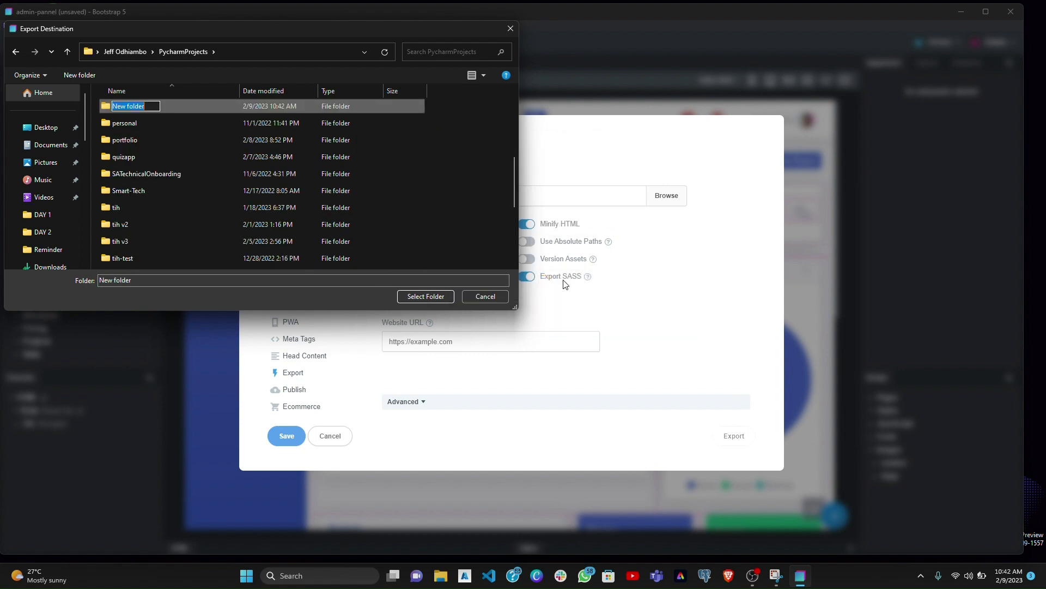
type("mlsa-admin")
key("Return")
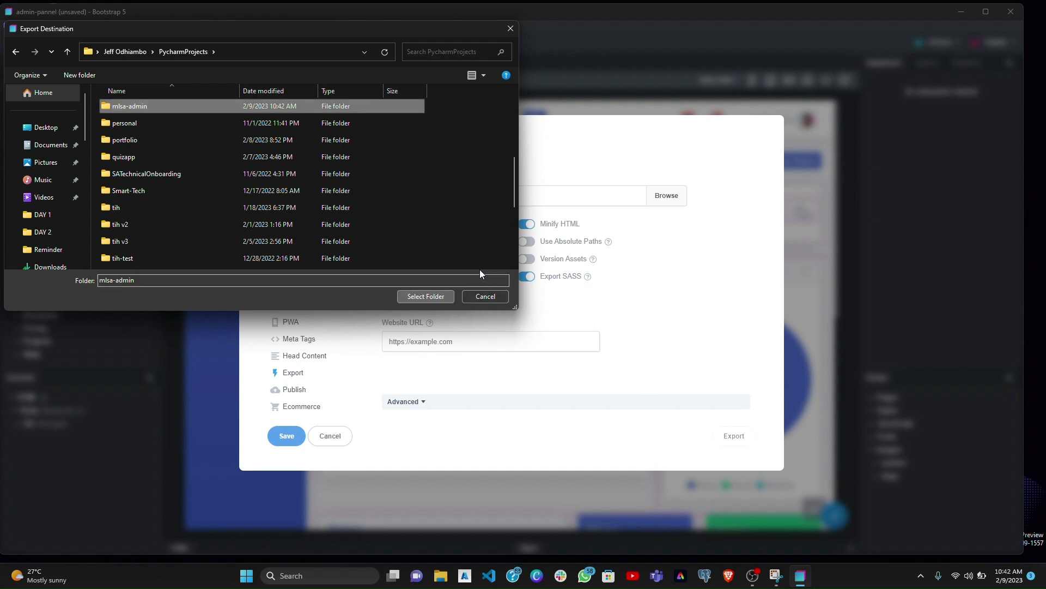
left_click(417, 296)
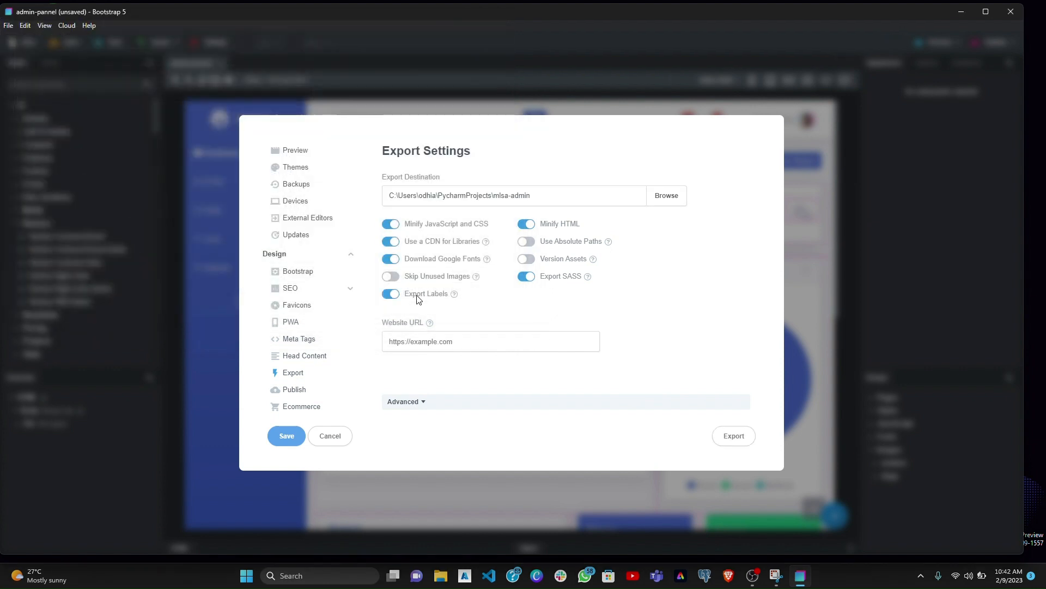
Export the design to the chosen destination and save the export settings.
left_click(726, 437)
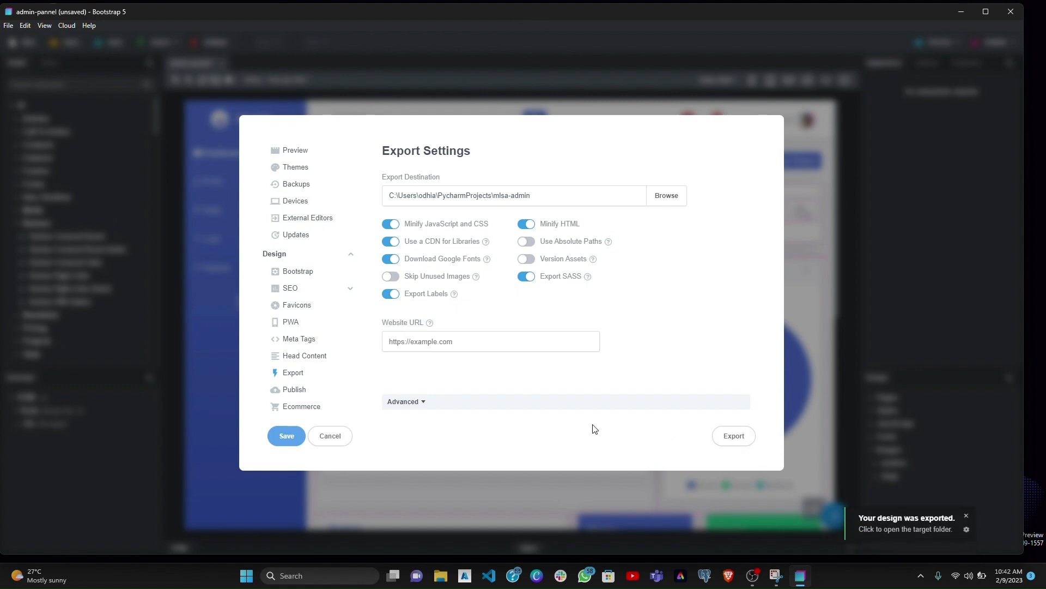
left_click(286, 437)
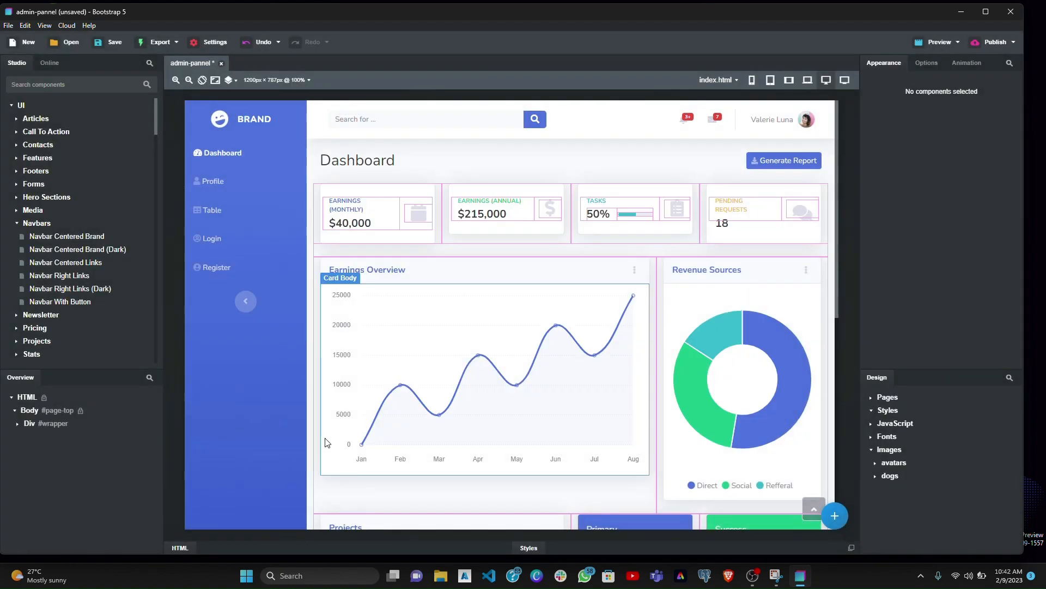
Close Bootstrap Studio without saving the design and switch to Visual Studio Code.
left_click(1011, 12)
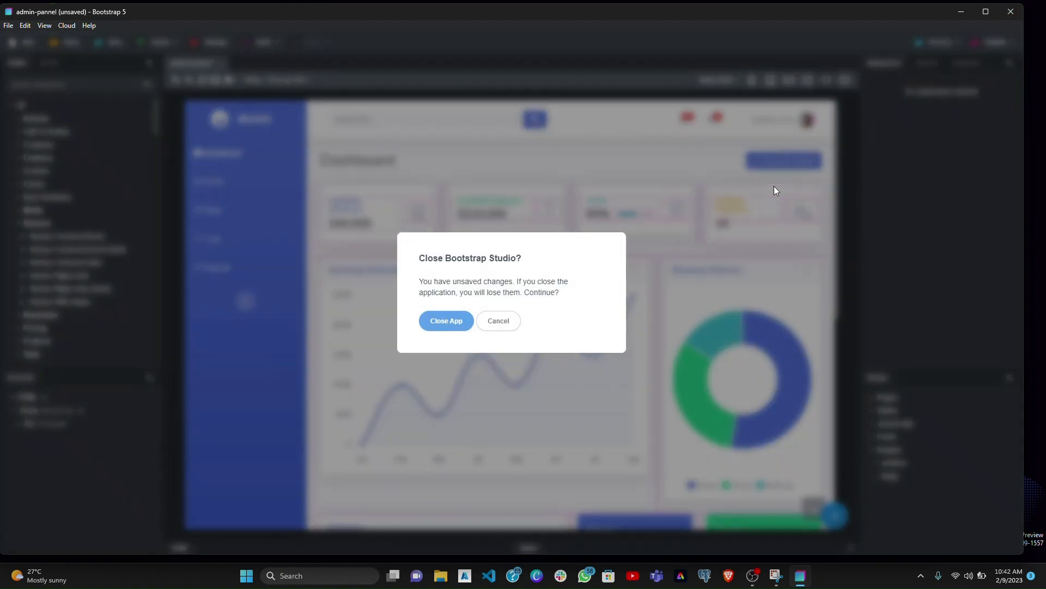
left_click(445, 320)
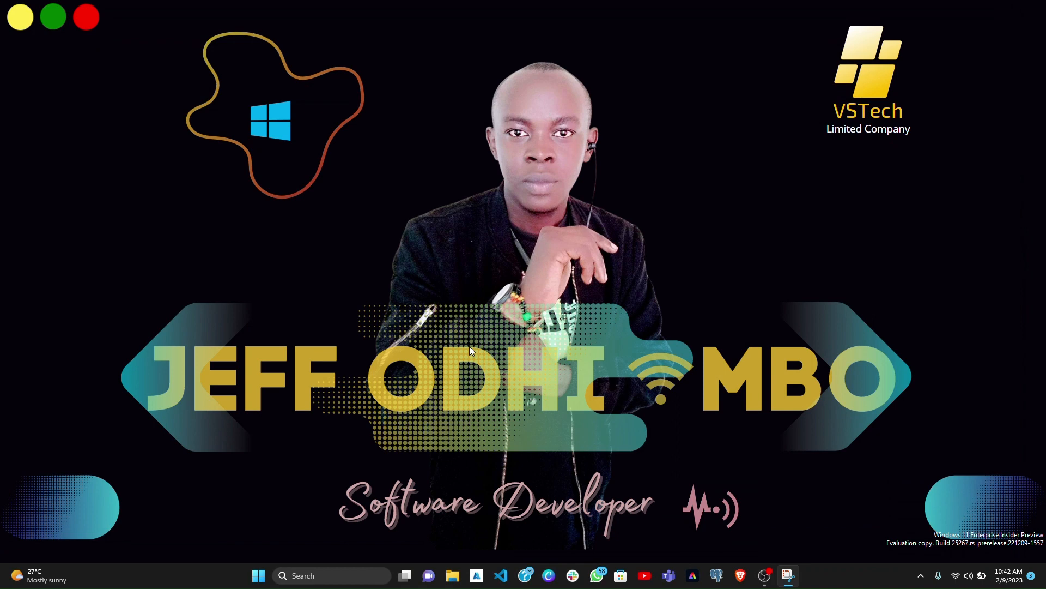
left_click(502, 576)
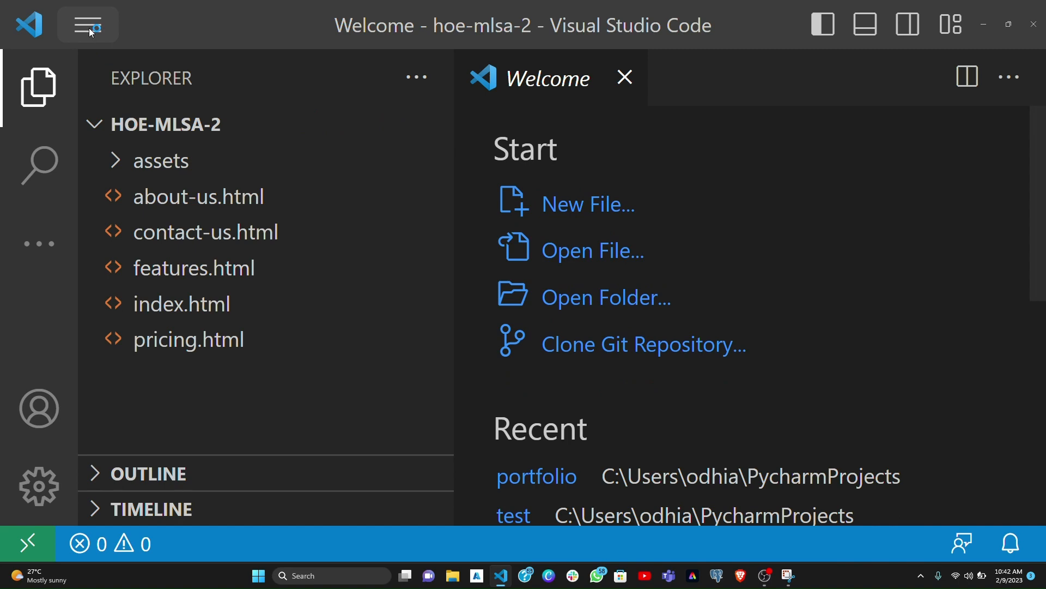
left_click(90, 27)
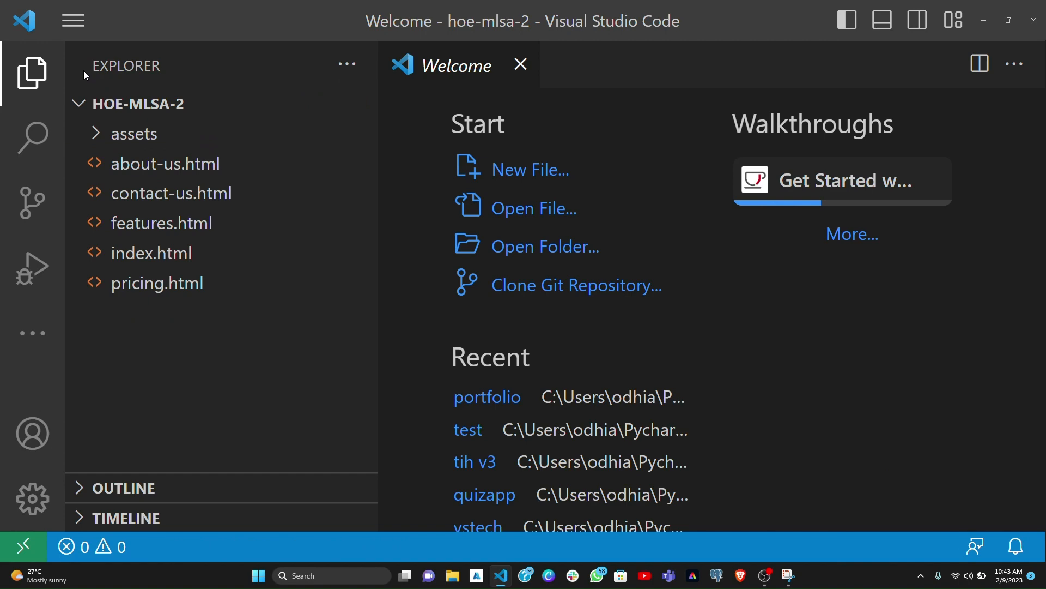
left_click(443, 173)
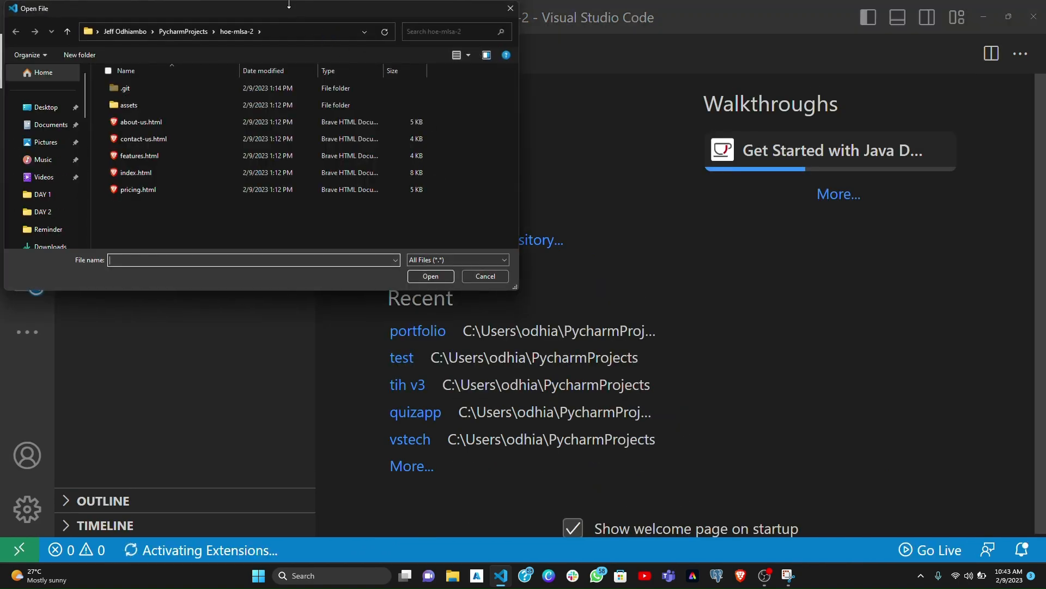
left_click_drag(278, 15, 482, 150)
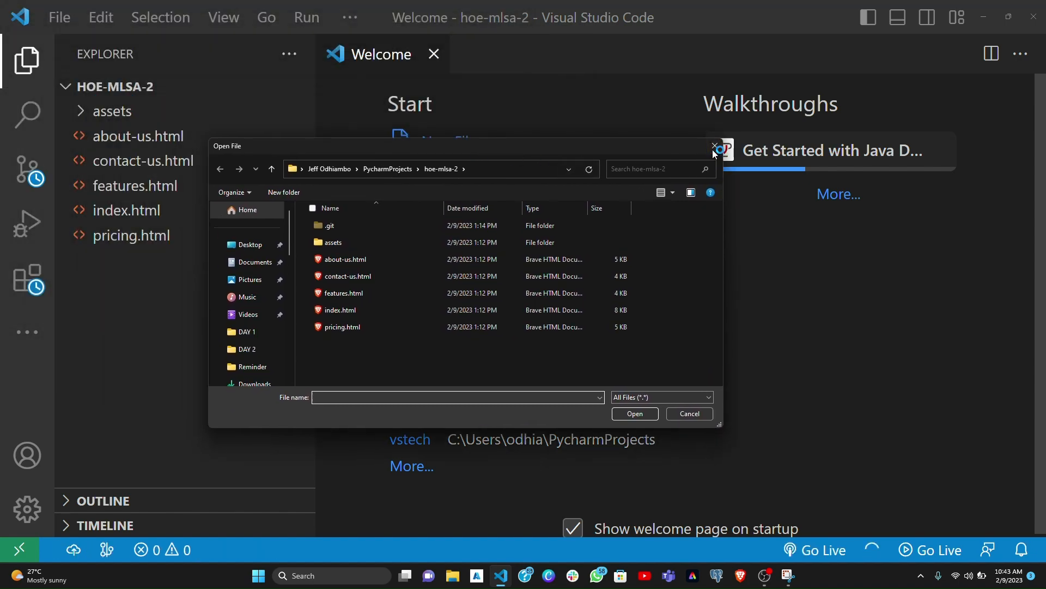
left_click(715, 146)
Open the mlsa-admin folder from PycharmProjects as the project.
left_click(60, 16)
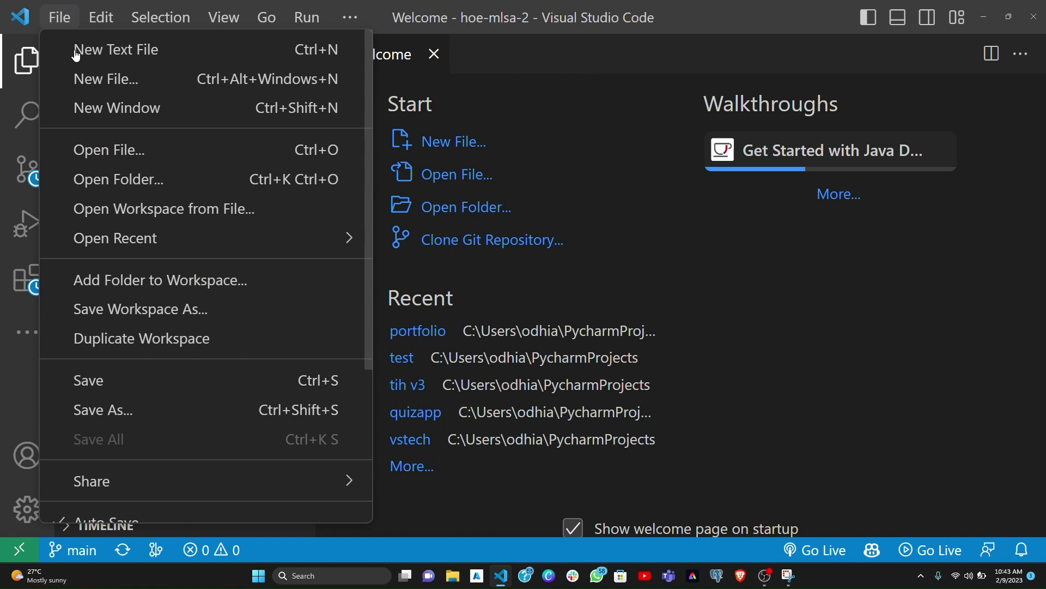
left_click(143, 177)
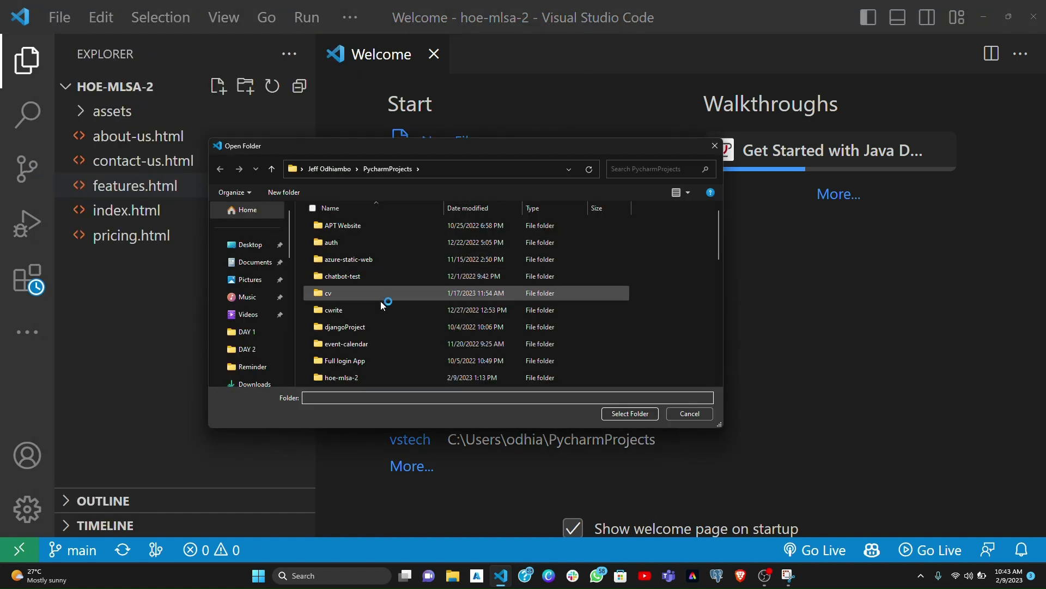
scroll(359, 294, "down", 5)
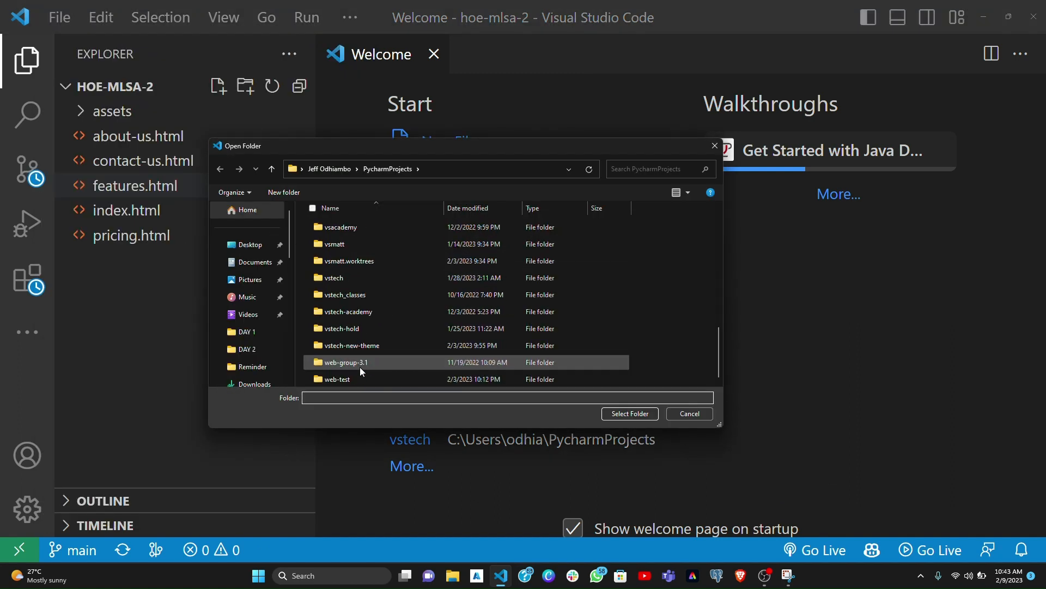
scroll(359, 367, "up", 3)
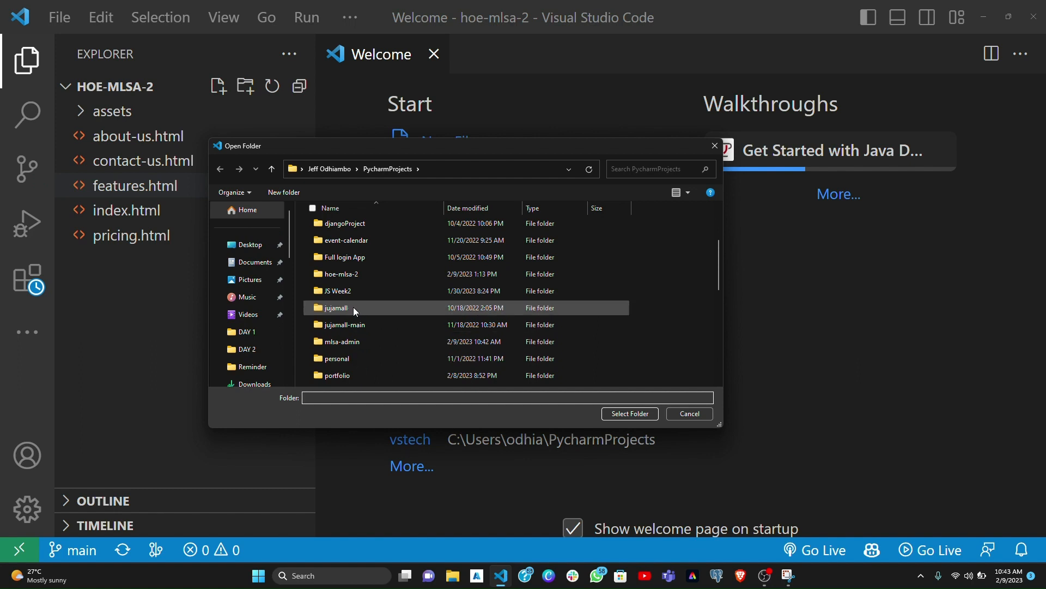
scroll(353, 306, "down", 3)
scroll(354, 310, "up", 5)
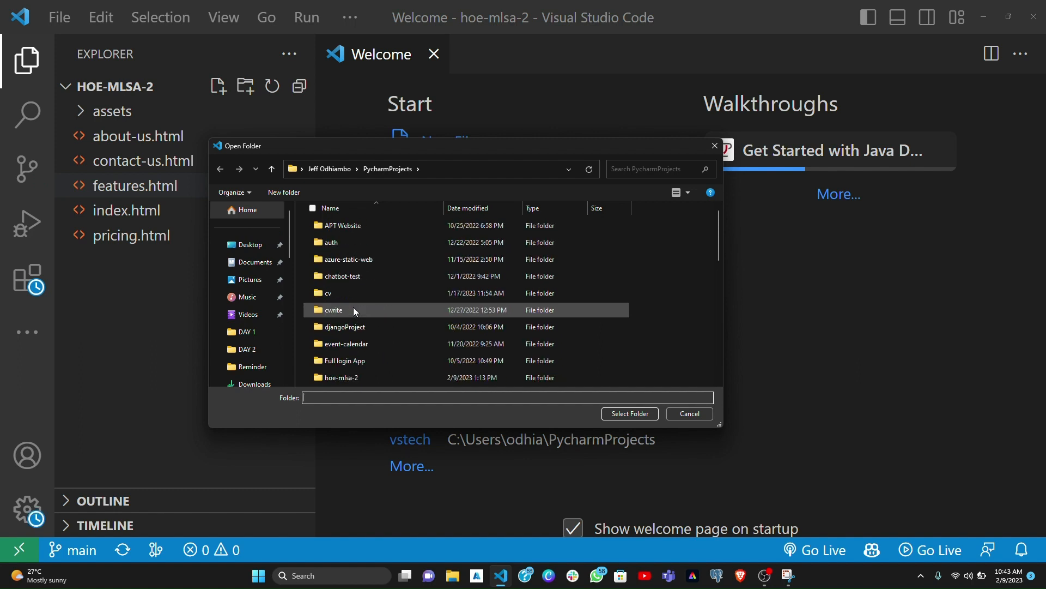
scroll(355, 310, "down", 3)
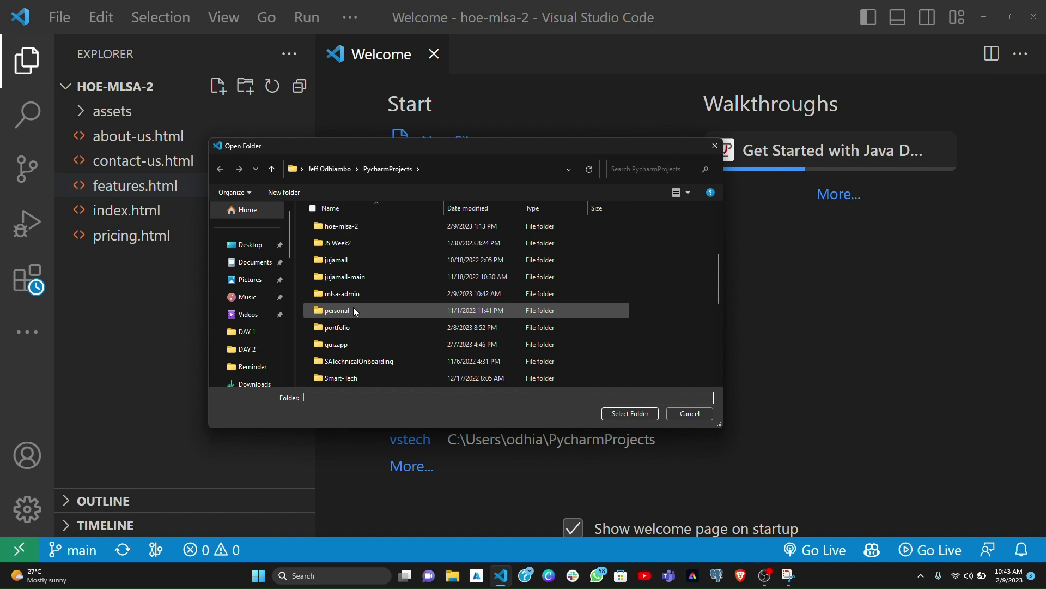
left_click(351, 295)
left_click(648, 413)
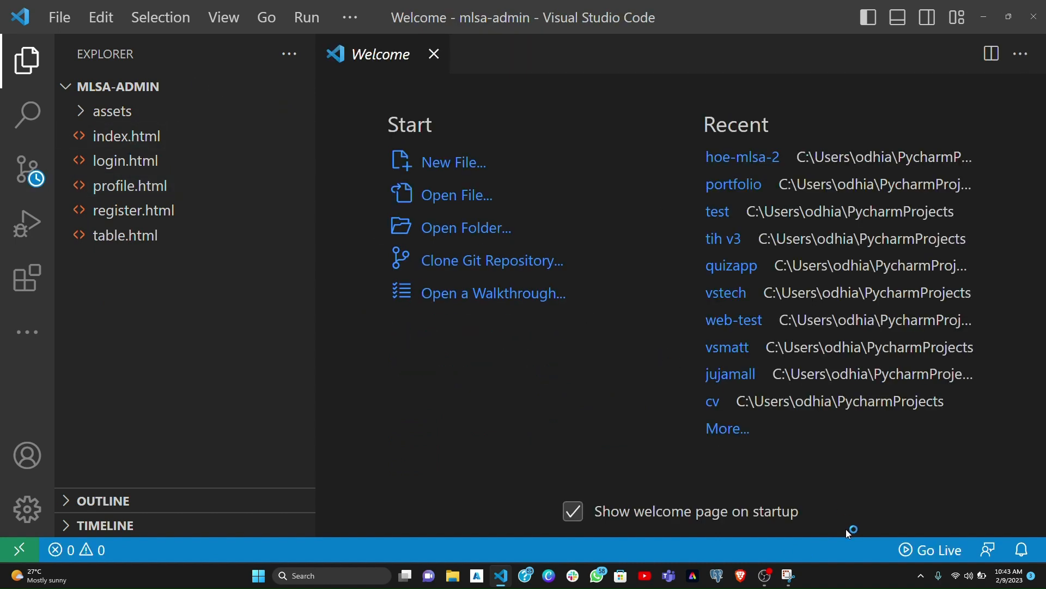
Start the Five Server live server for the project and open its local address in the browser.
left_click(916, 547)
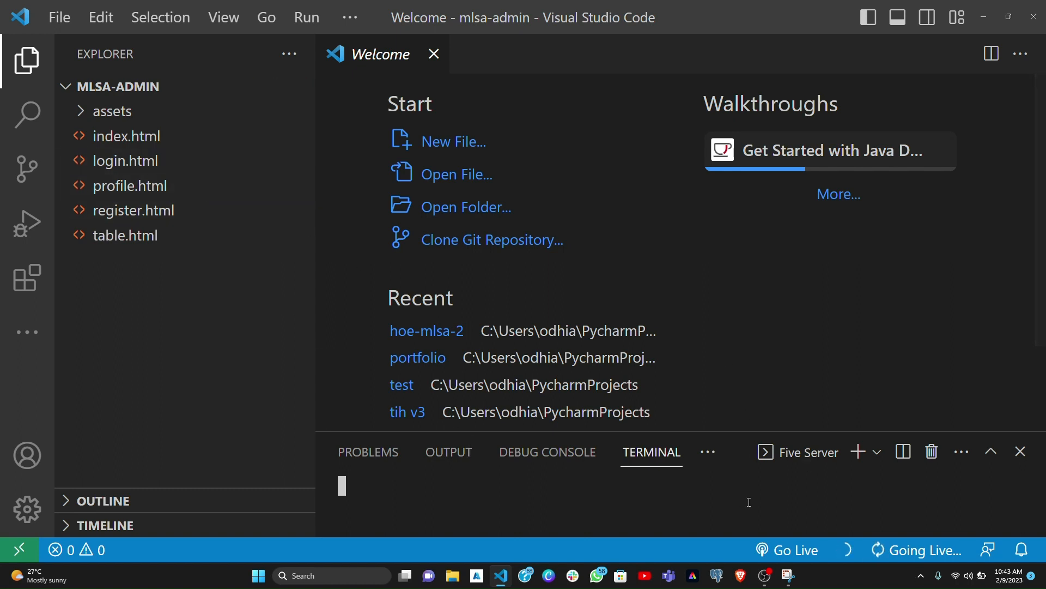
left_click(455, 578)
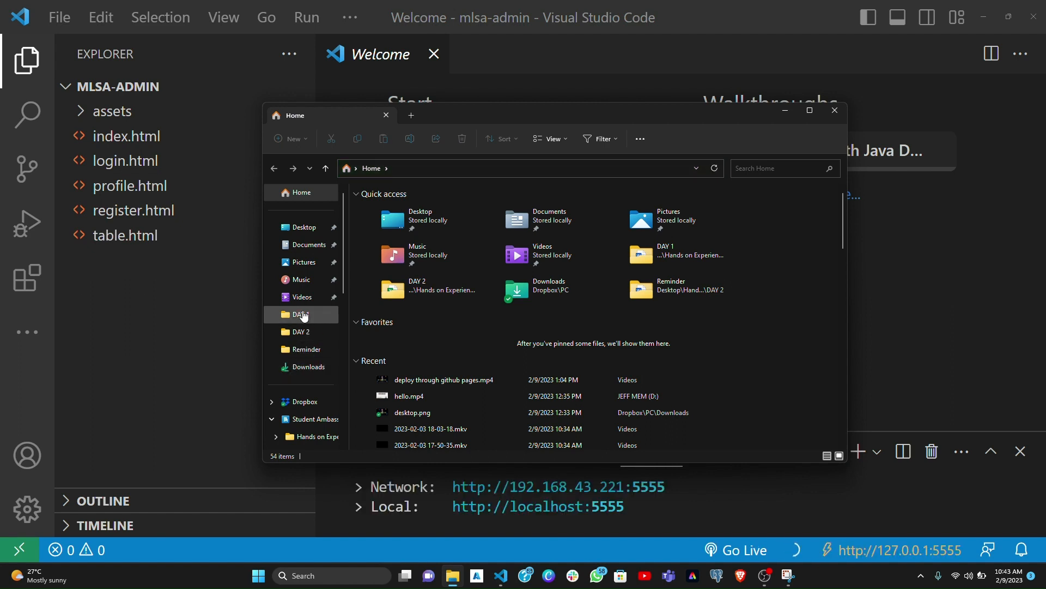
left_click(835, 110)
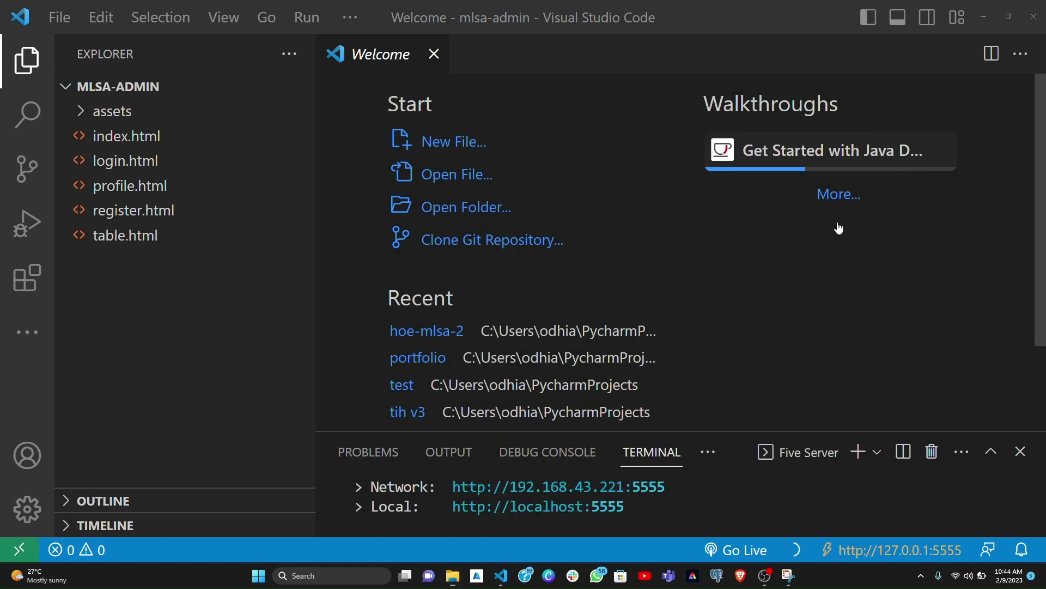
left_click(852, 551)
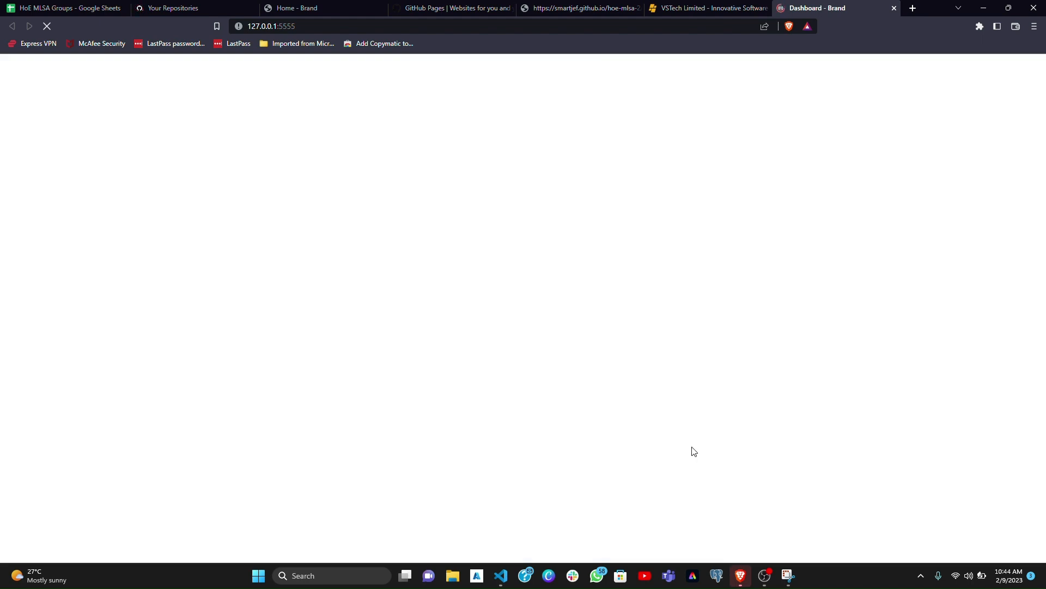
Look through the Dashboard and Profile pages of the exported site, enlarge the page zoom, and open the Table page.
scroll(477, 313, "down", 6)
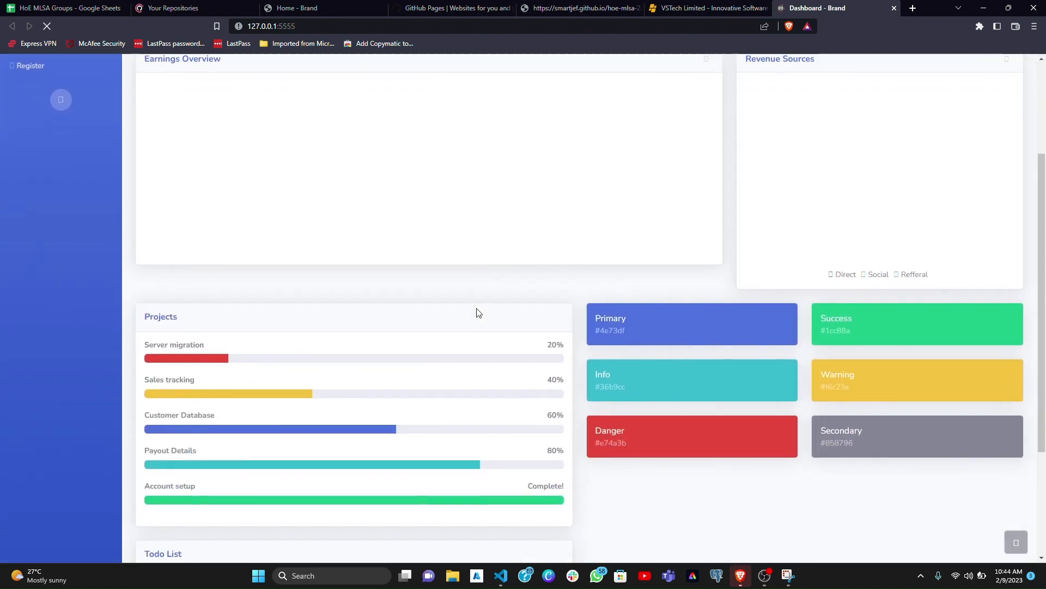
scroll(478, 312, "up", 6)
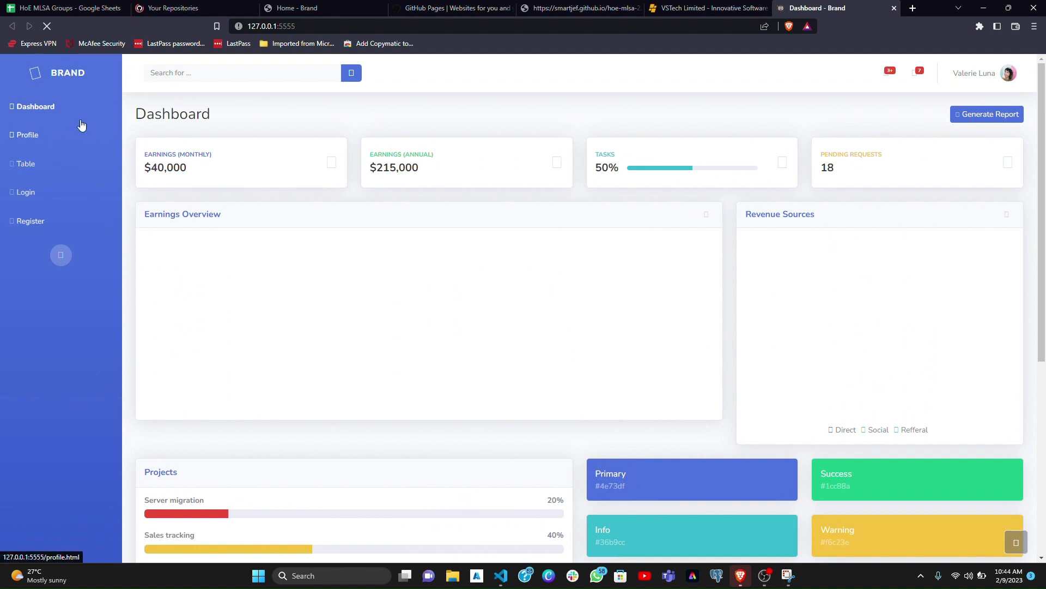
left_click(32, 135)
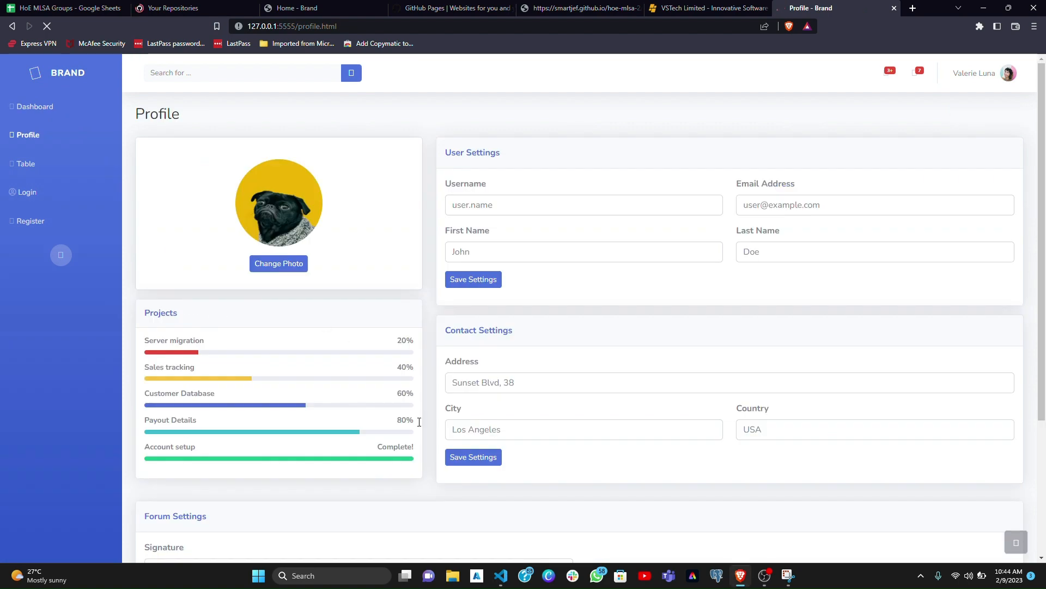
scroll(421, 424, "down", 4)
scroll(424, 430, "up", 4)
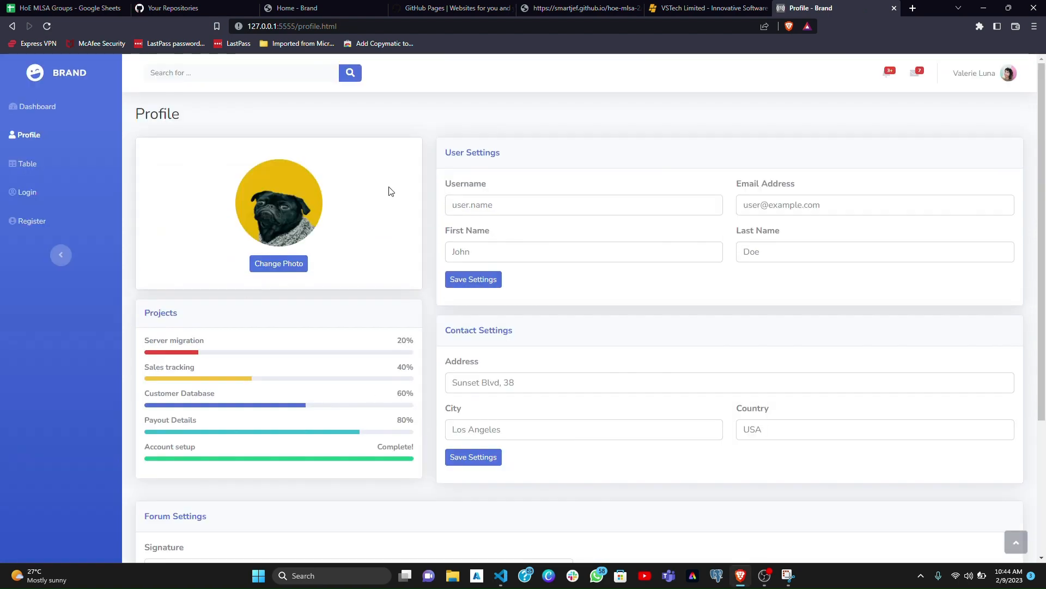
key("ctrl+plus")
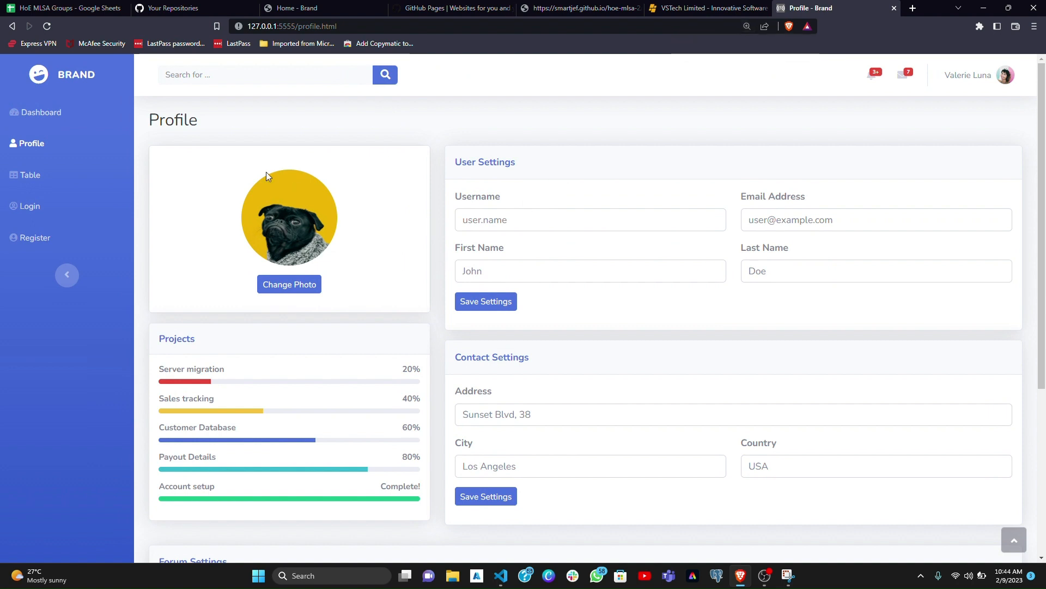
left_click(62, 179)
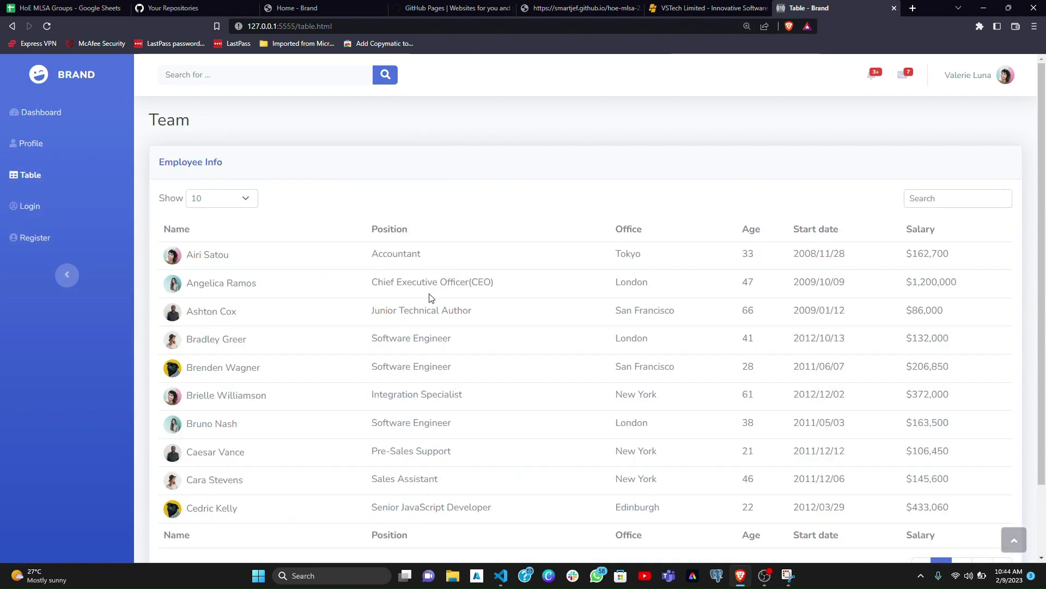
Try the employee table's search with "kjdk", clear it, and set the number of entries shown to 25.
left_click(954, 205)
type("kjdk")
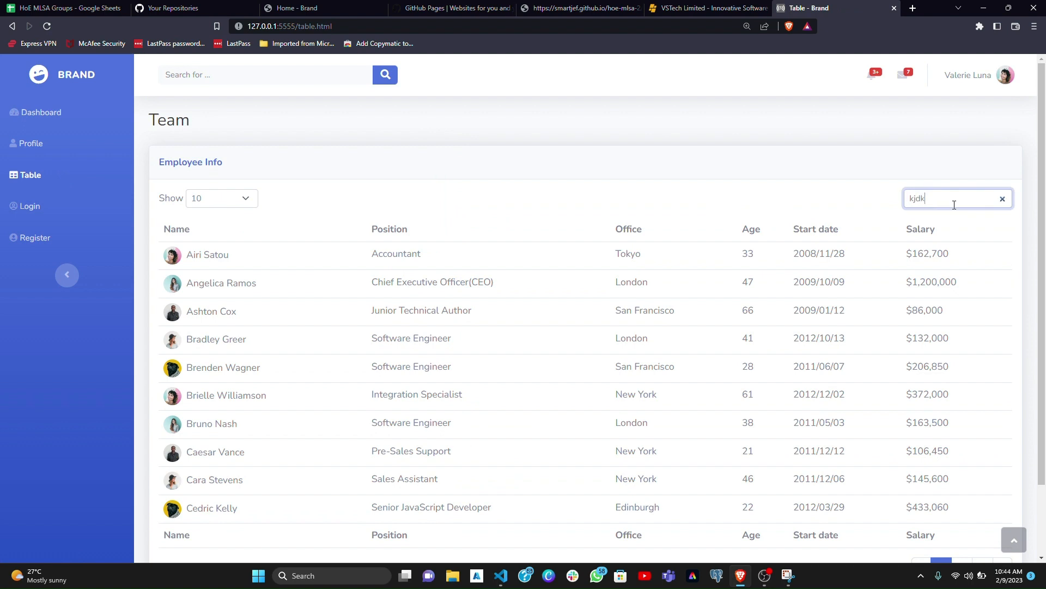
key("BackSpace")
key("BackSpace")
left_click(218, 198)
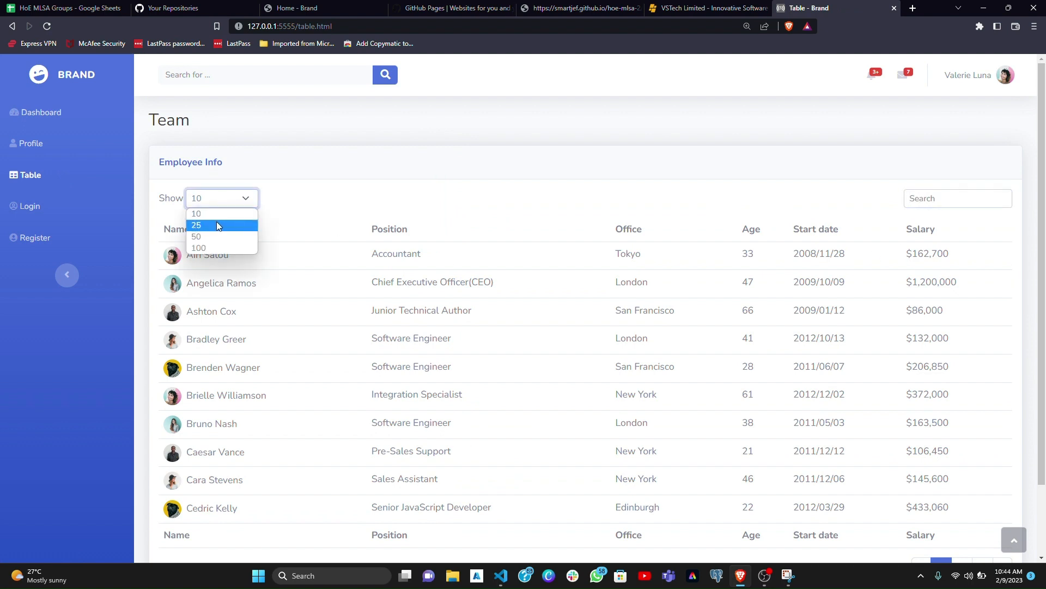
left_click(217, 221)
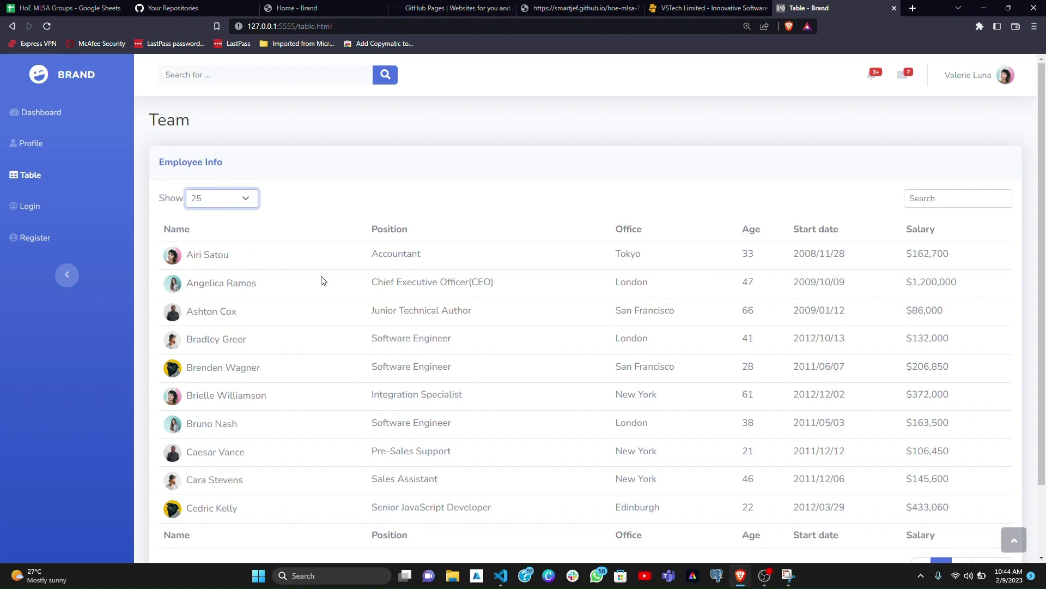
Look through the Login, Register and Forgot Password pages of the local site and return to the Table page.
left_click(40, 209)
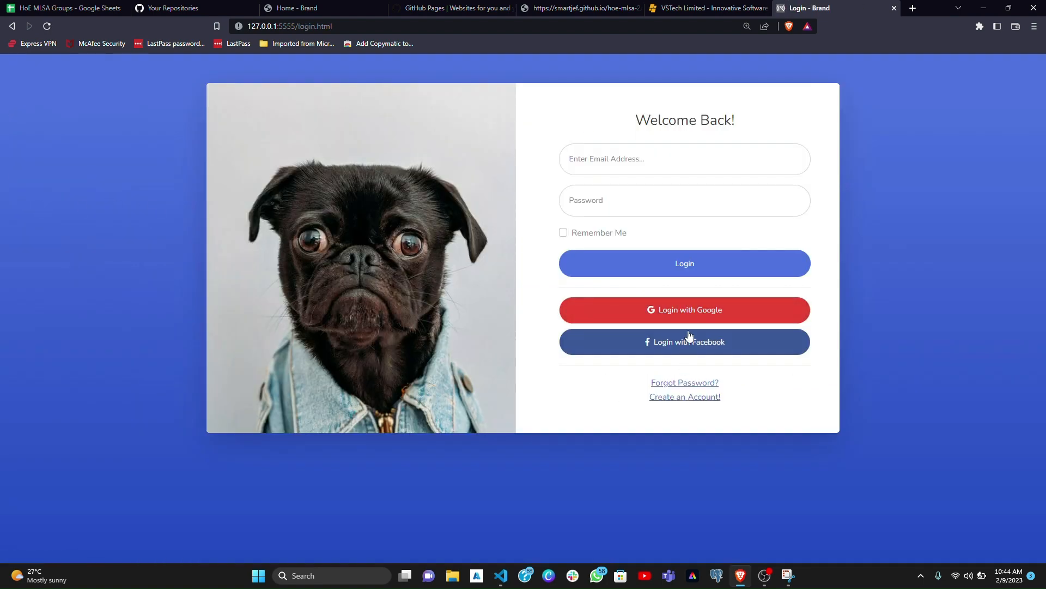
left_click(679, 396)
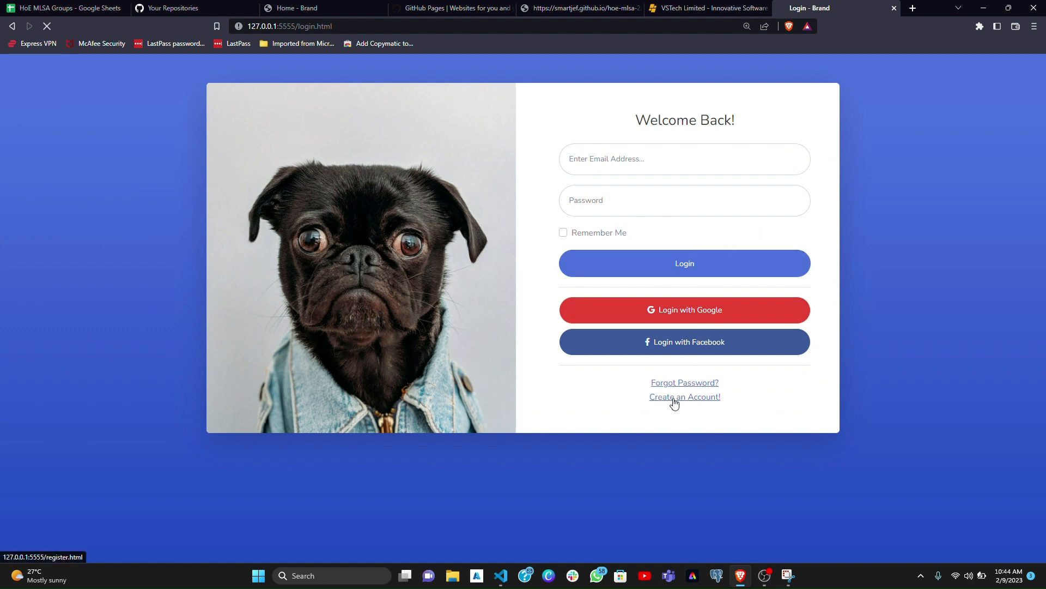
left_click(693, 401)
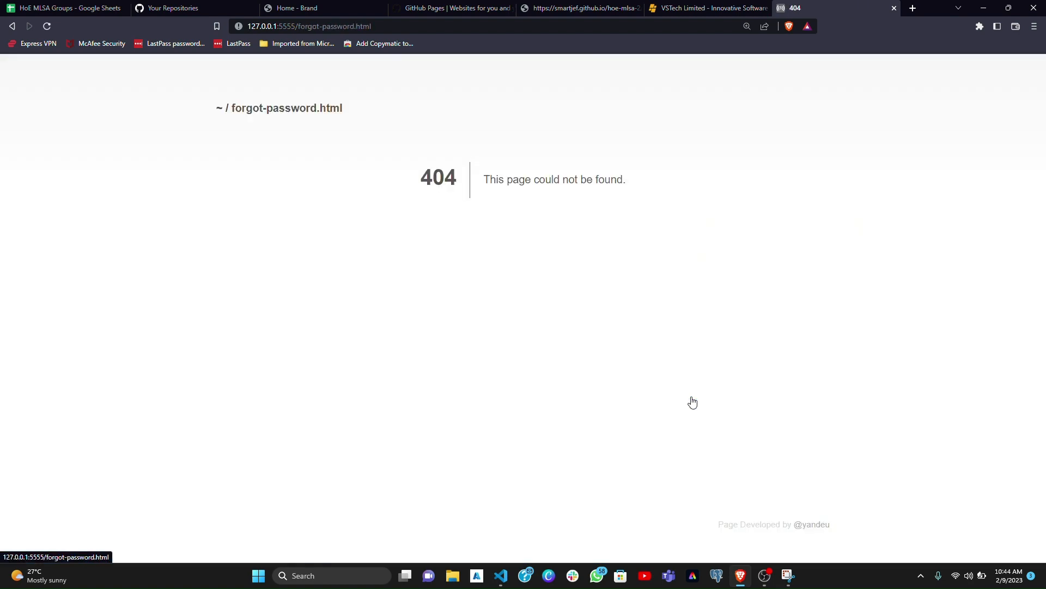
left_click(12, 26)
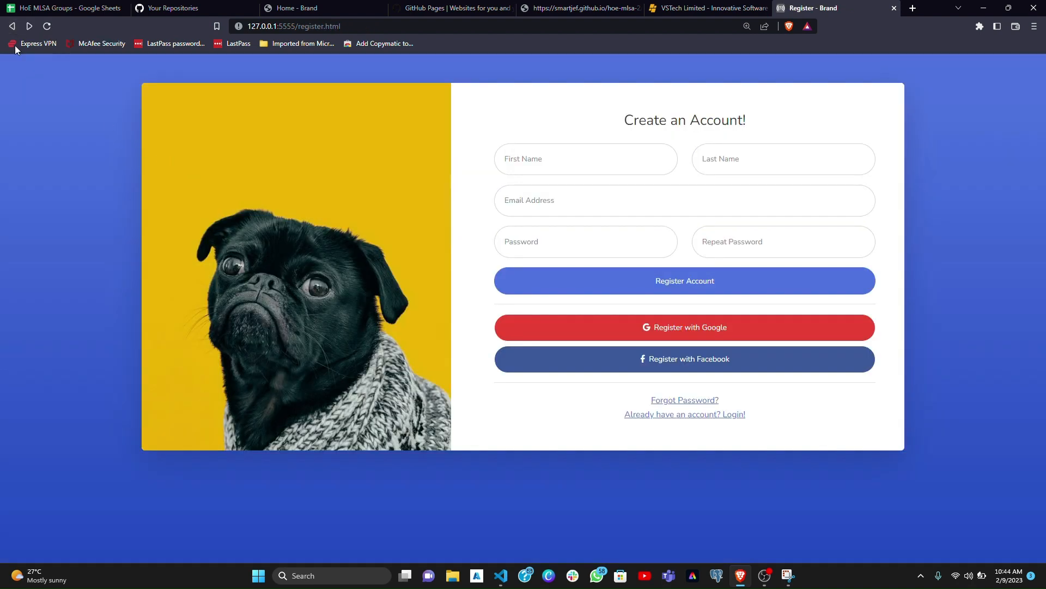
left_click(6, 30)
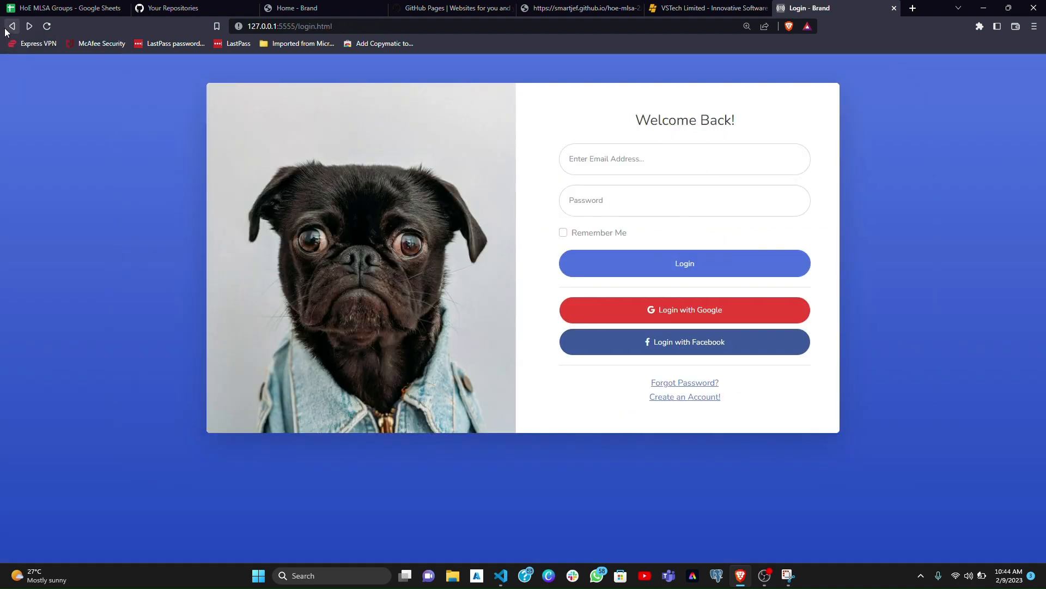
left_click(8, 27)
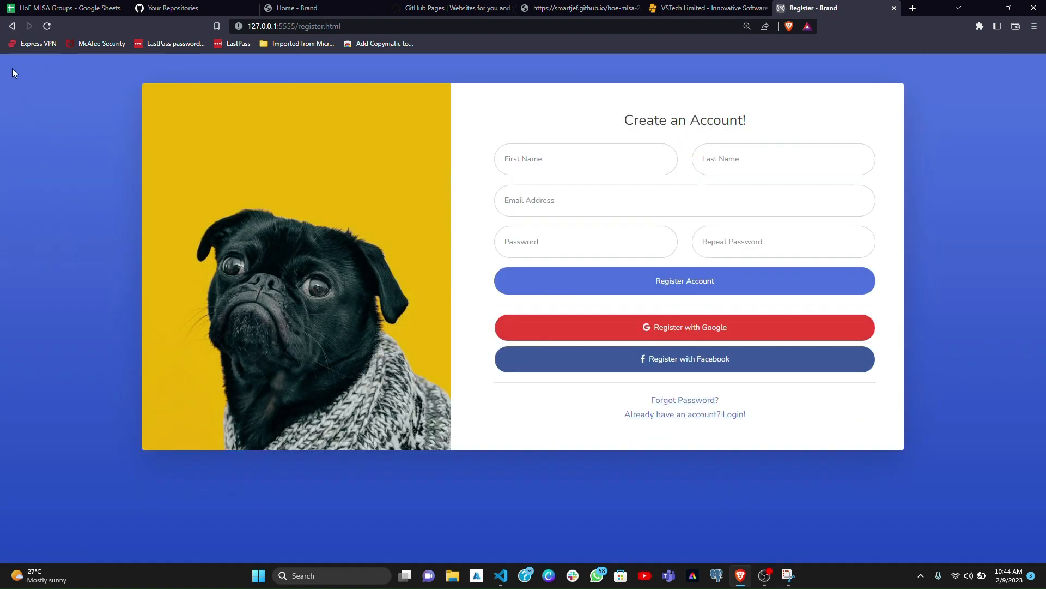
left_click(12, 26)
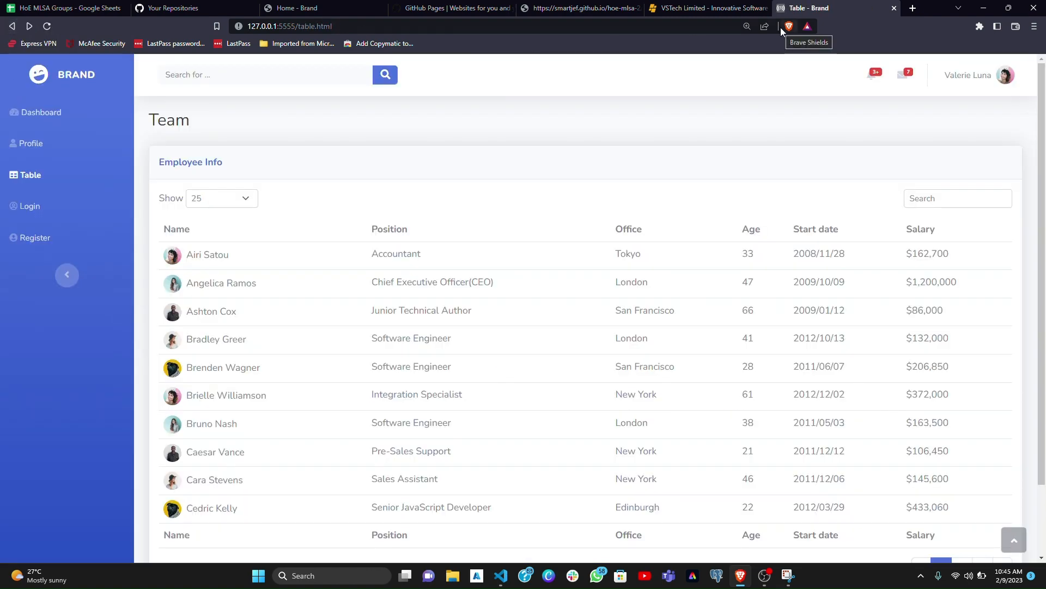
Close the browser pages of the local site preview, VSTech and the hoe-mlsa-2 site.
left_click(894, 8)
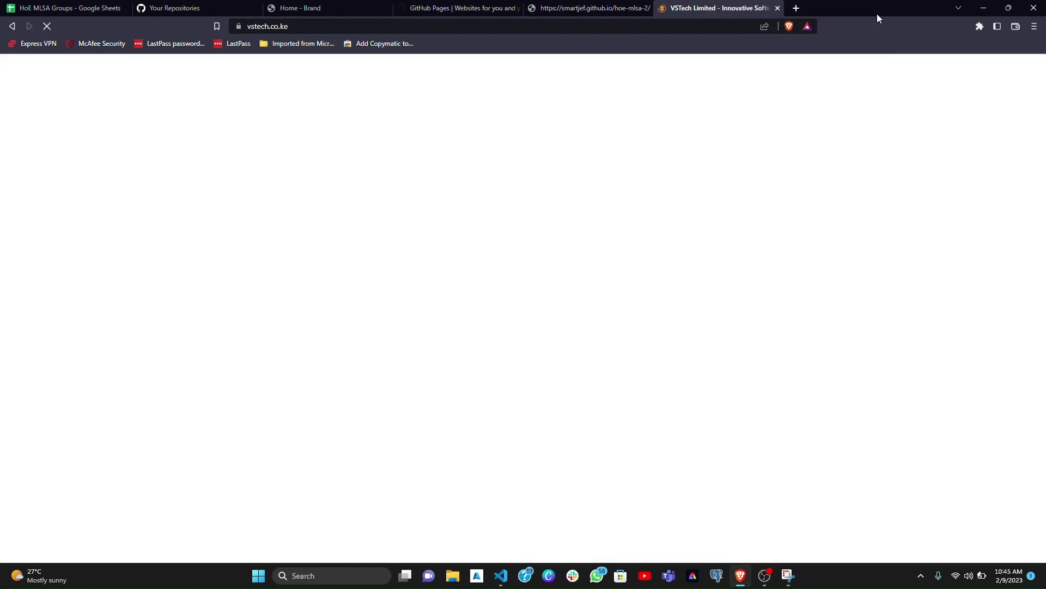
left_click(777, 8)
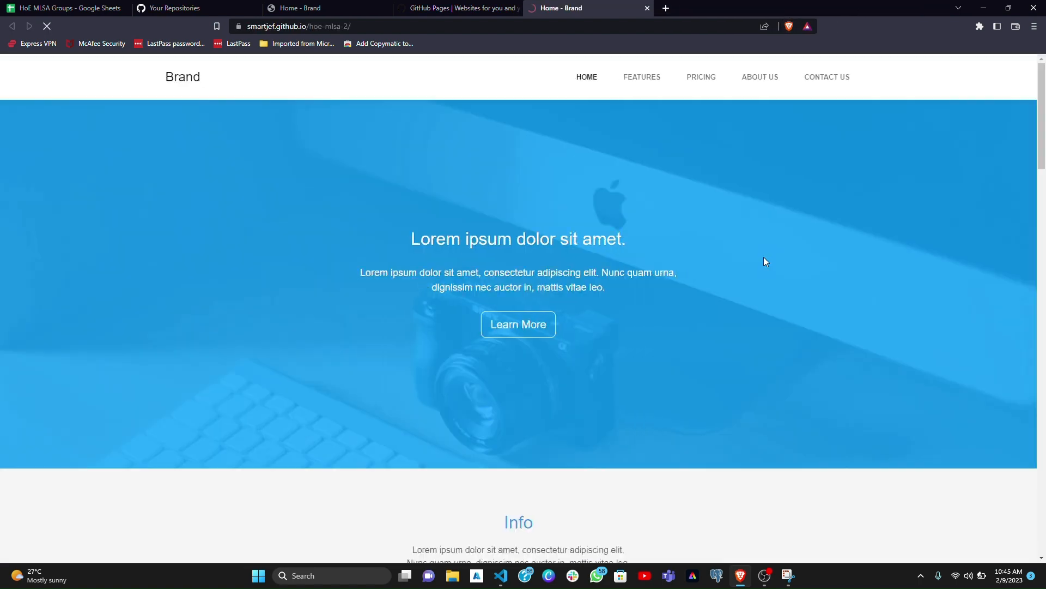
left_click(647, 8)
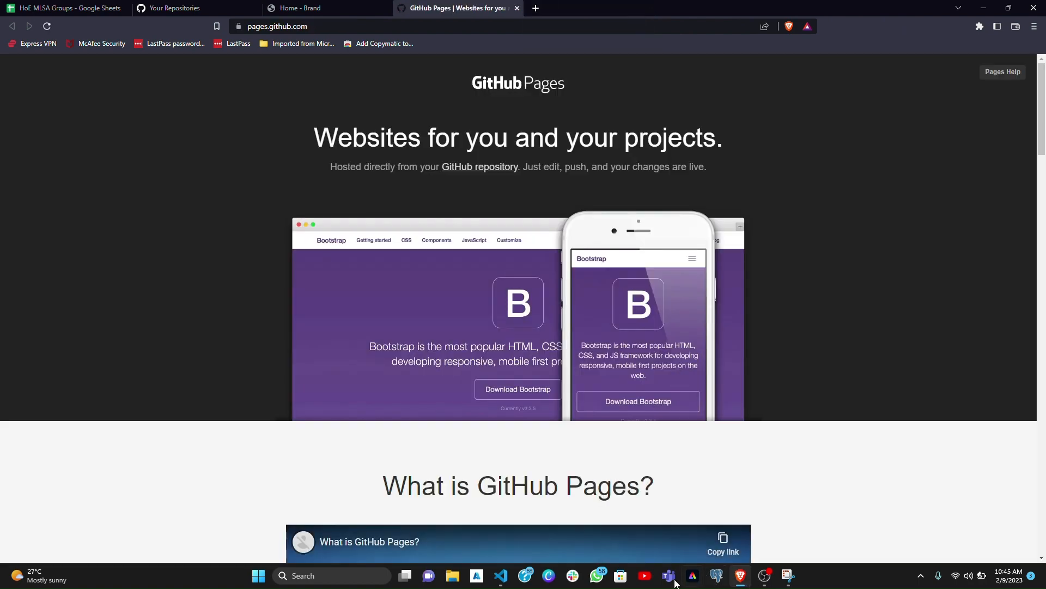
Switch to Visual Studio Code, initialize a Git repository for mlsa-admin and commit all files with the message "initial commit".
left_click(501, 575)
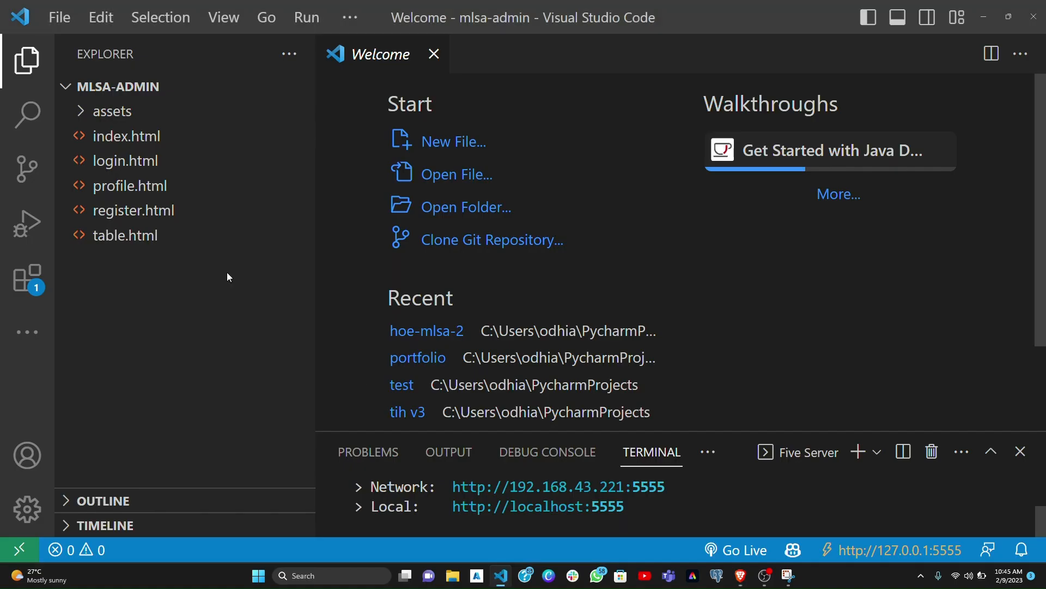
left_click(26, 169)
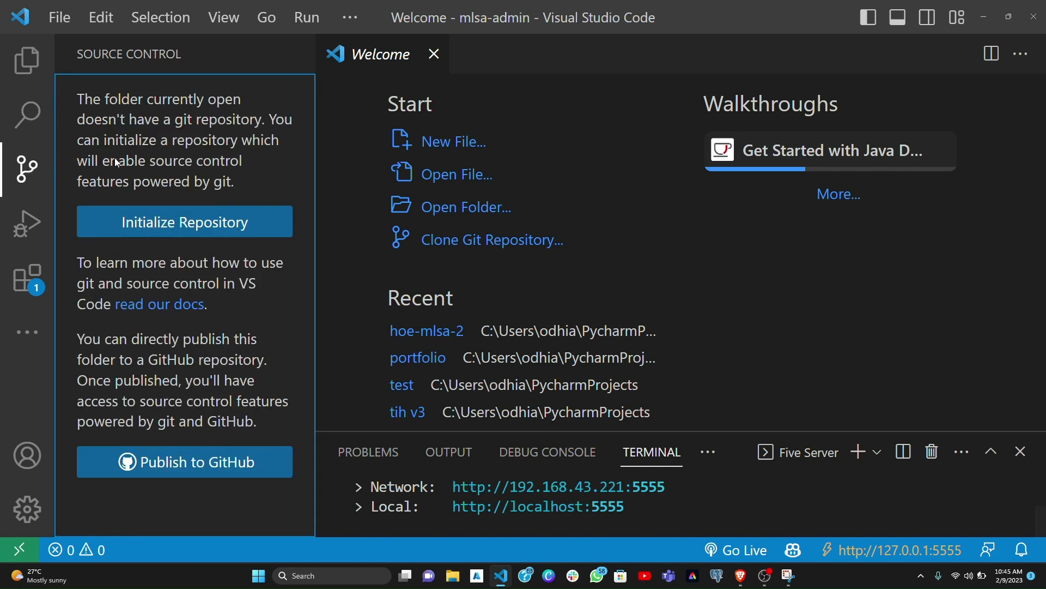
left_click(138, 222)
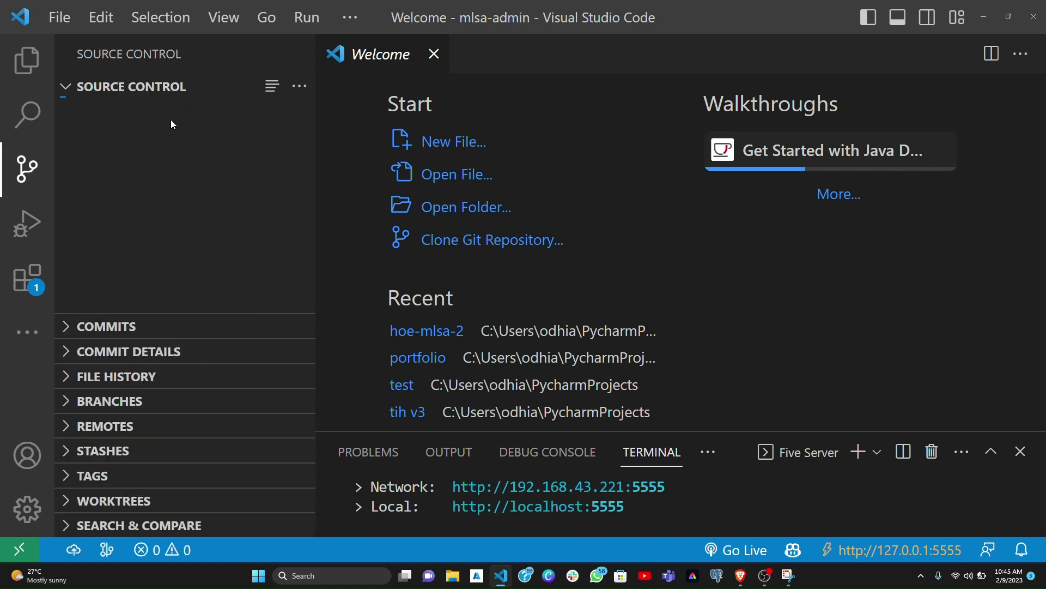
left_click(158, 120)
type("i")
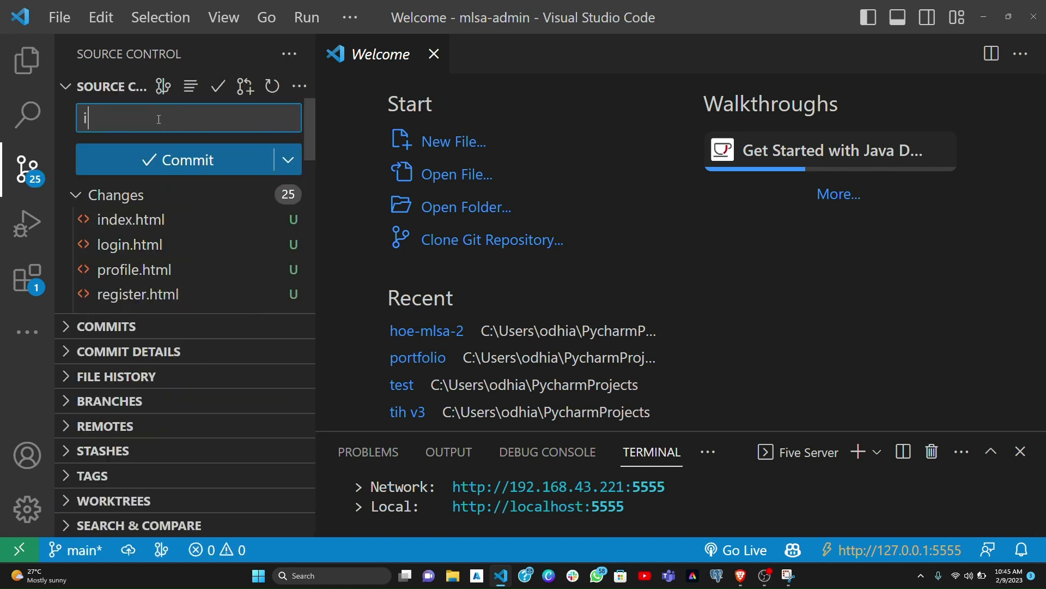
type("nitial commit")
left_click(125, 168)
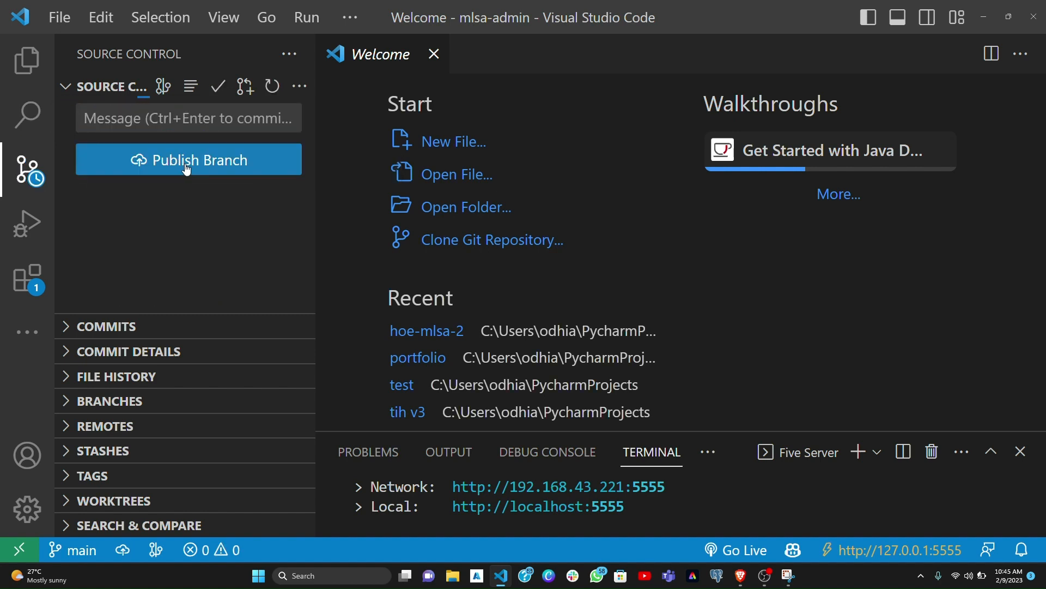
Publish the branch to a public GitHub repository named mlsa-admin and open that repository on GitHub in the browser.
left_click(188, 164)
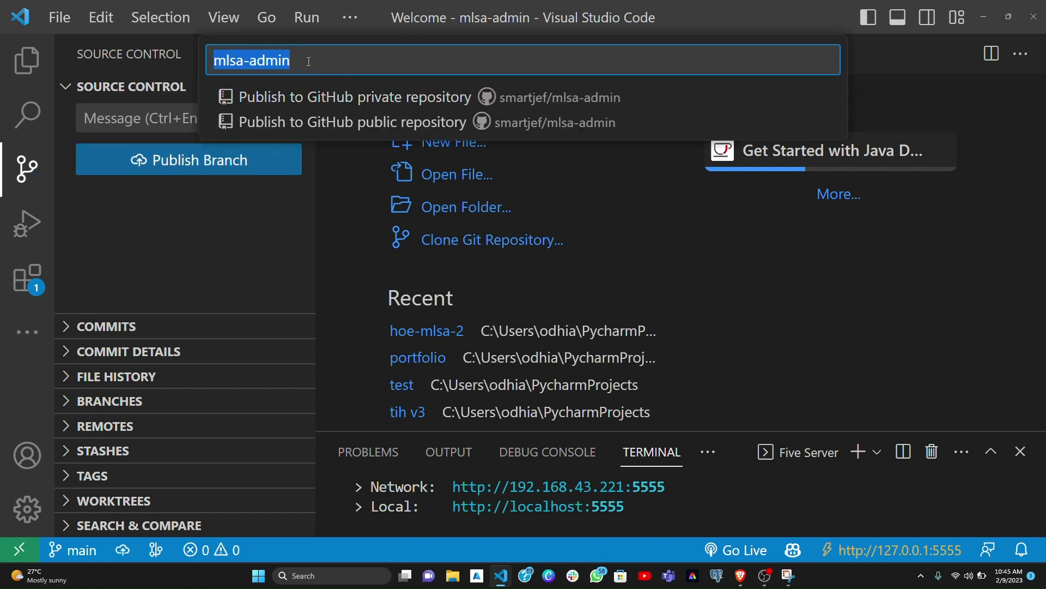
left_click(389, 122)
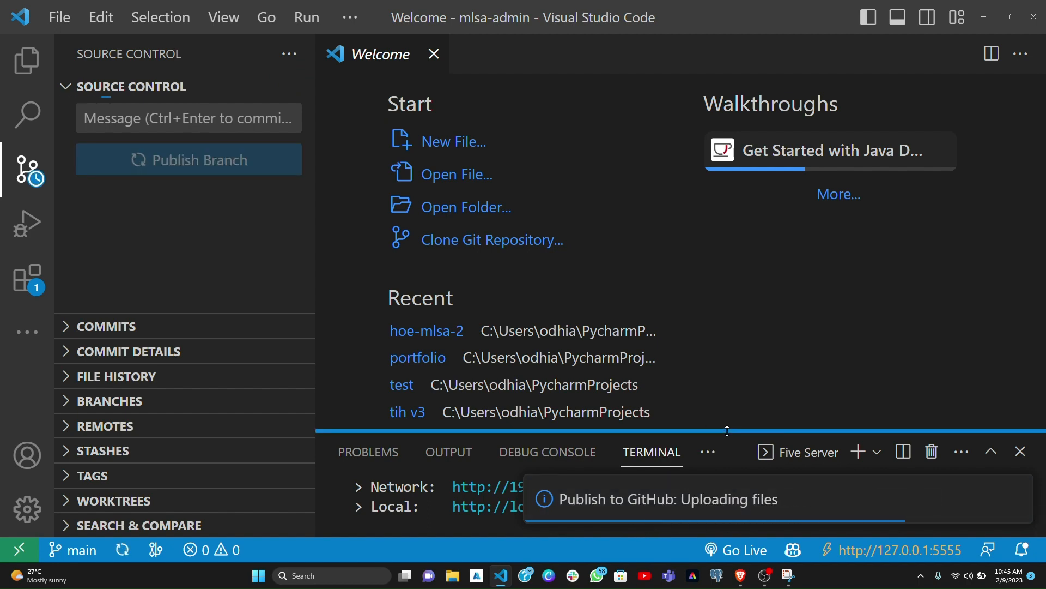
key("ctrl+equal")
key("ctrl+equal")
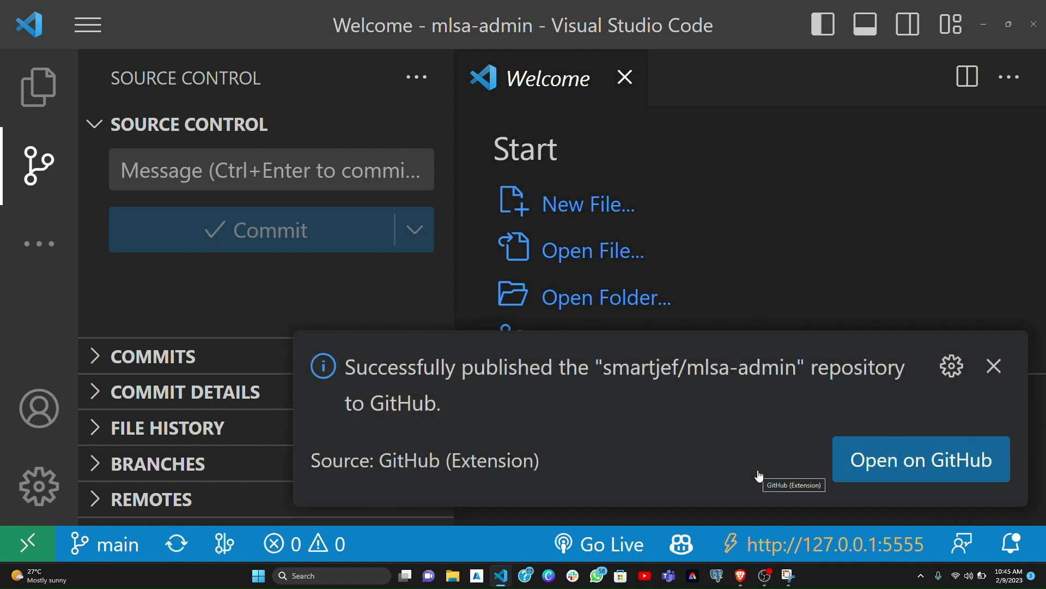
left_click(886, 478)
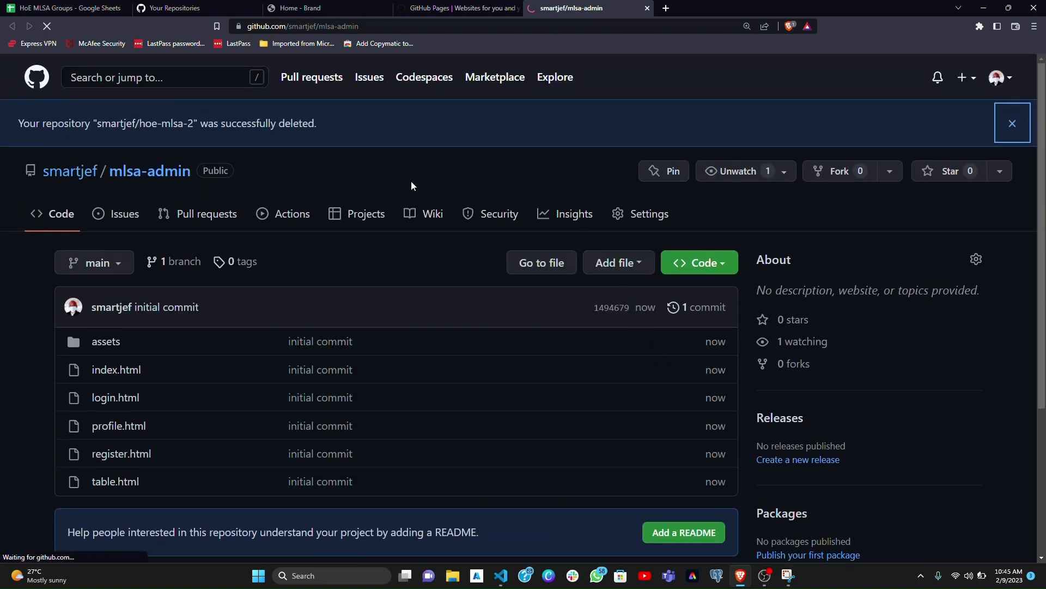
left_click(1013, 122)
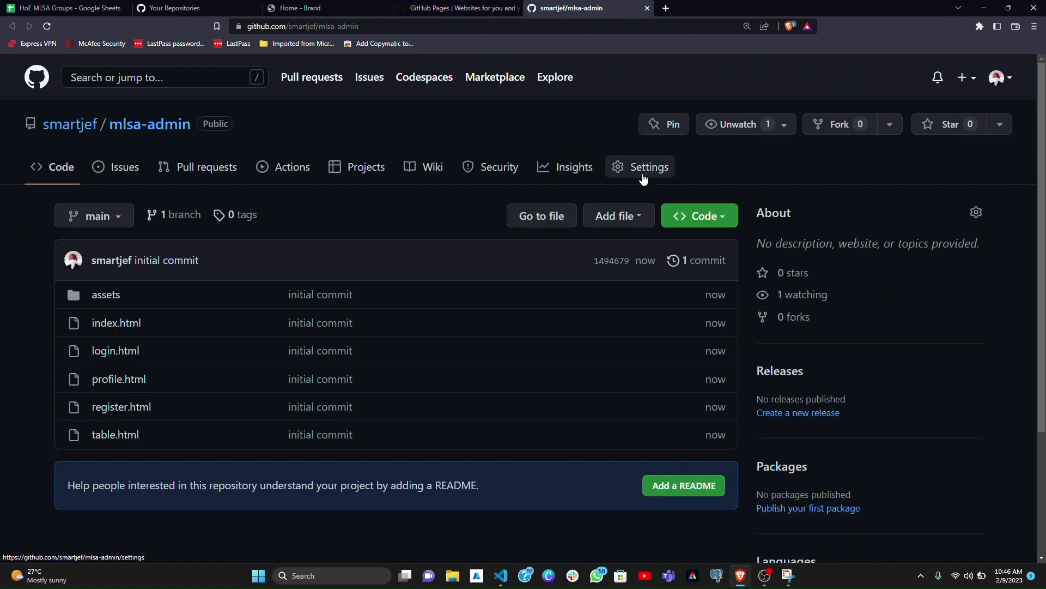
Open the GitHub Pages settings of the mlsa-admin repository.
key("ctrl+plus")
key("ctrl+plus")
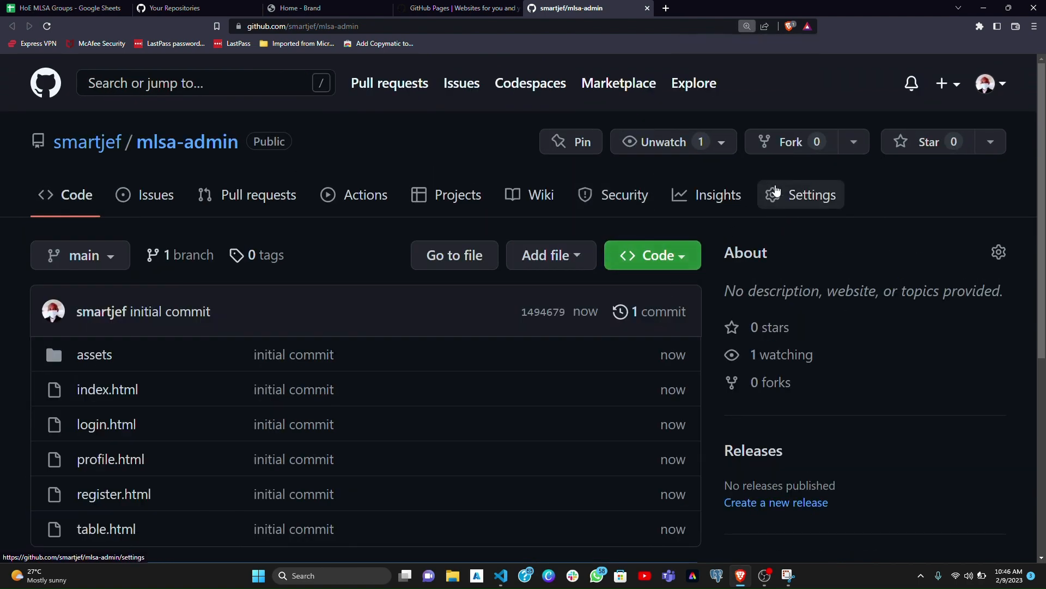
key("ctrl+minus")
key("ctrl+minus")
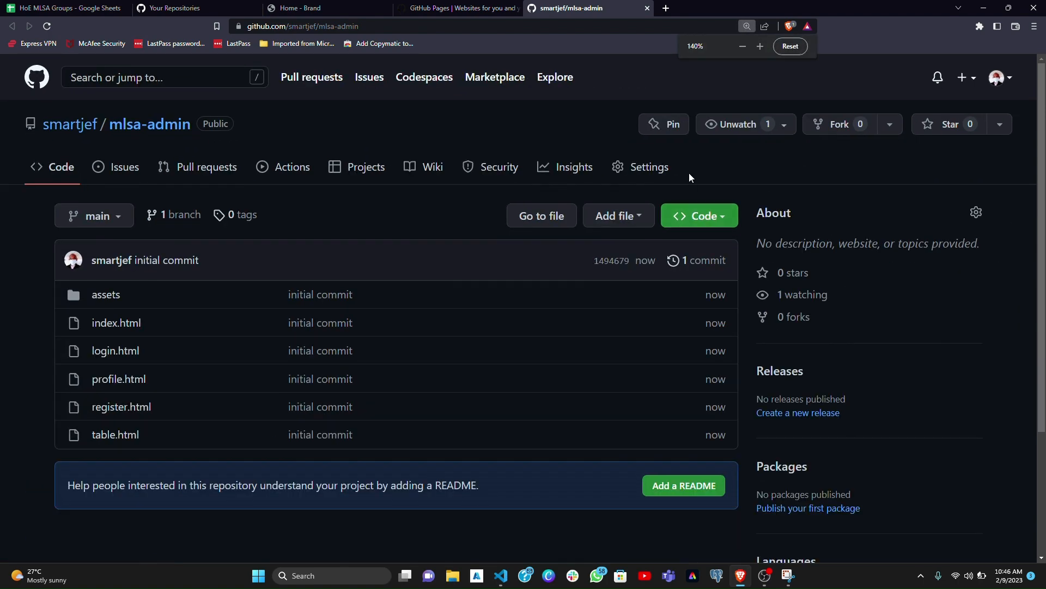
left_click(645, 164)
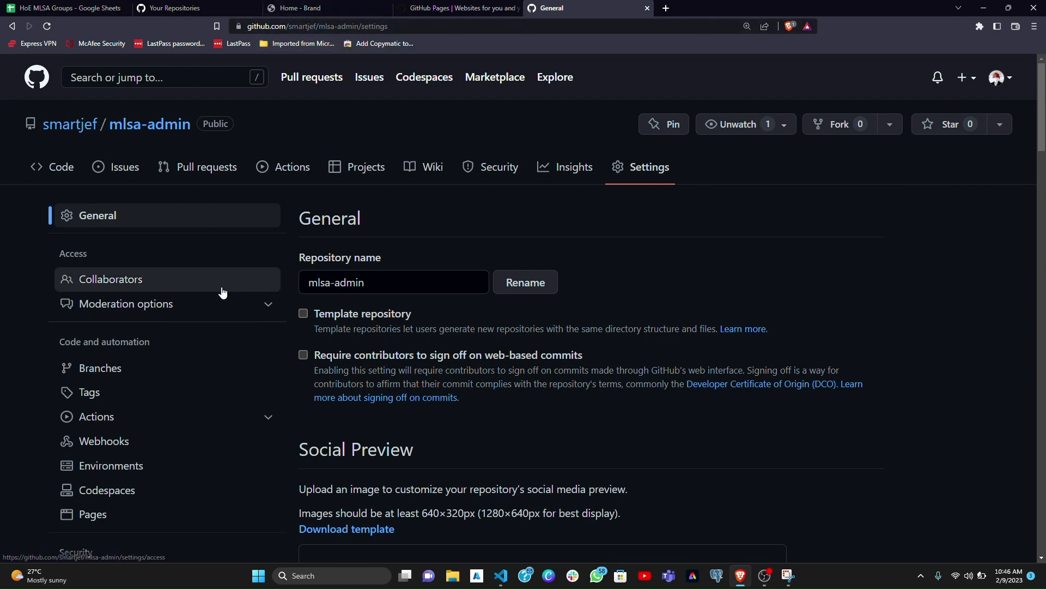
scroll(173, 421, "down", 1)
scroll(173, 422, "up", 1)
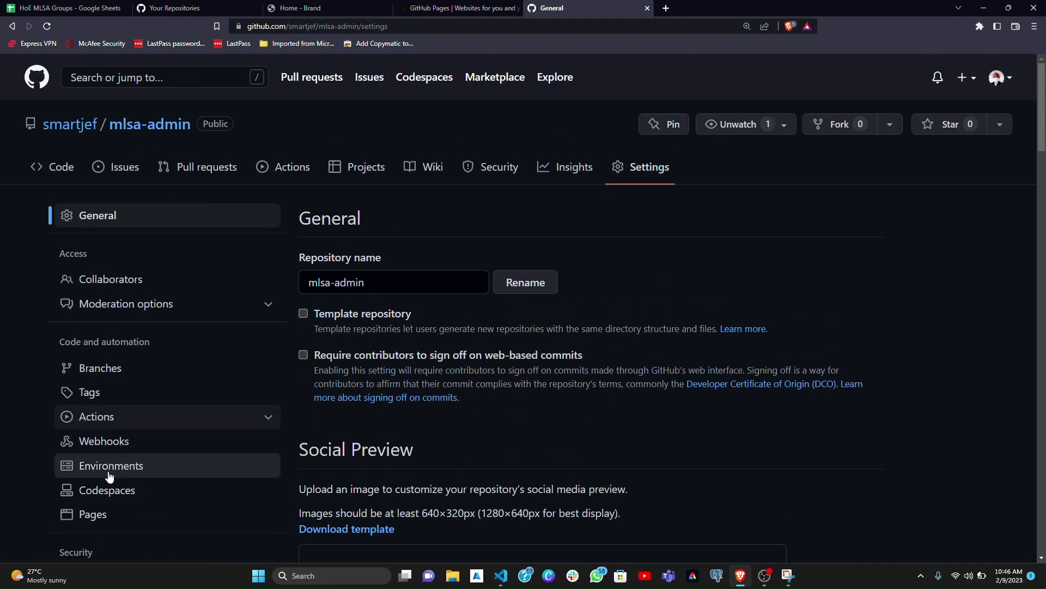
scroll(140, 420, "down", 3)
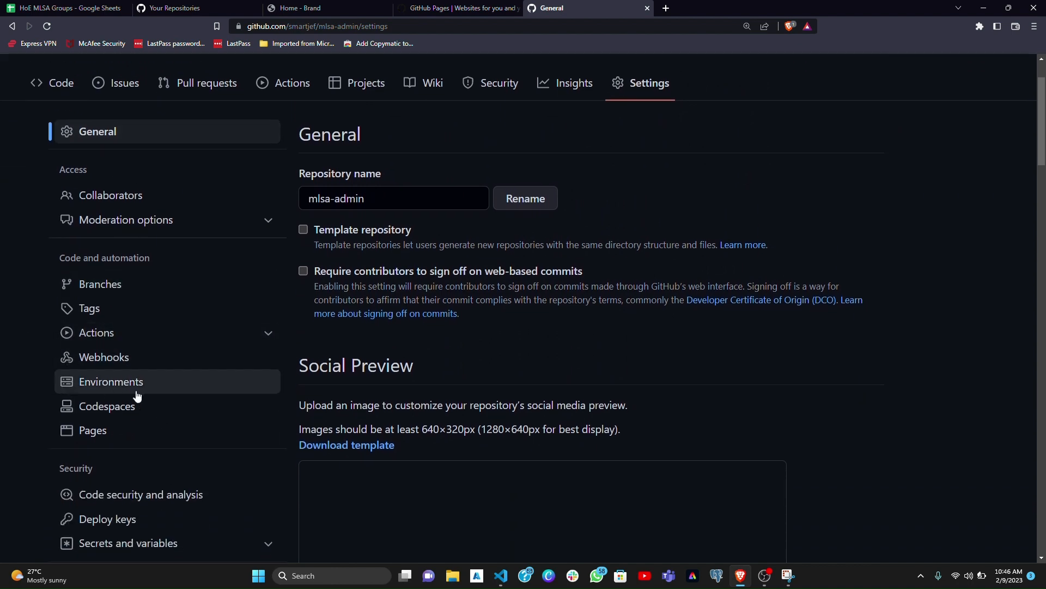
left_click(108, 438)
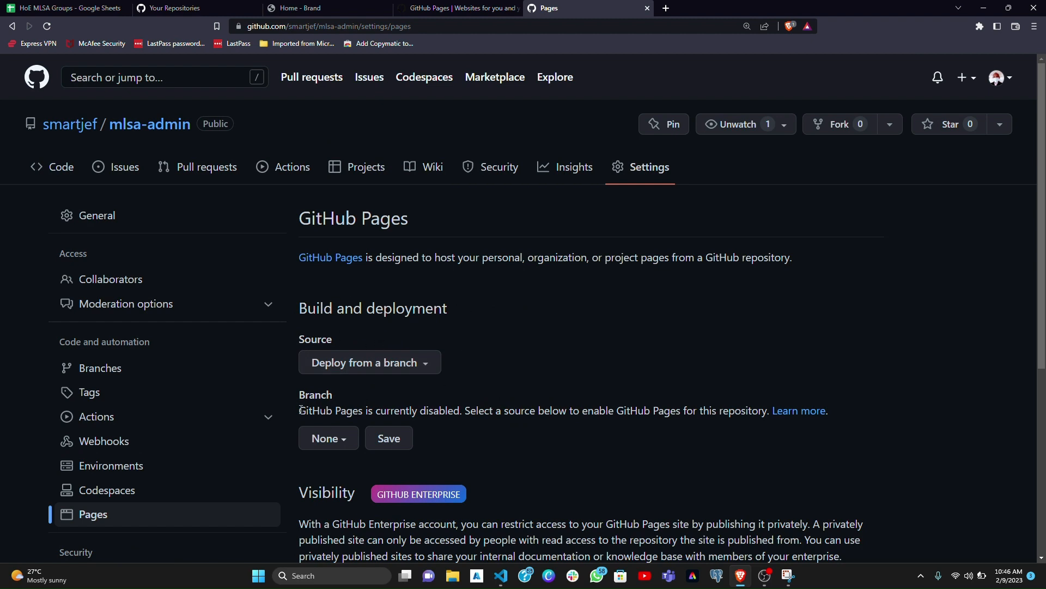
Set the GitHub Pages source to the main branch with the / (root) folder, save it and dismiss the notice.
left_click(326, 437)
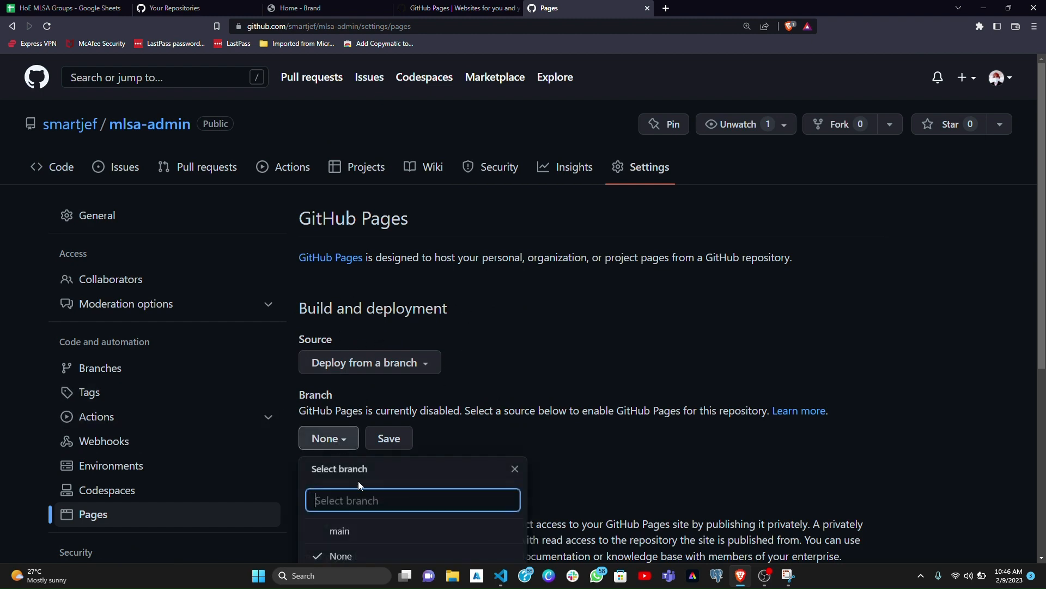
left_click(360, 535)
left_click(501, 439)
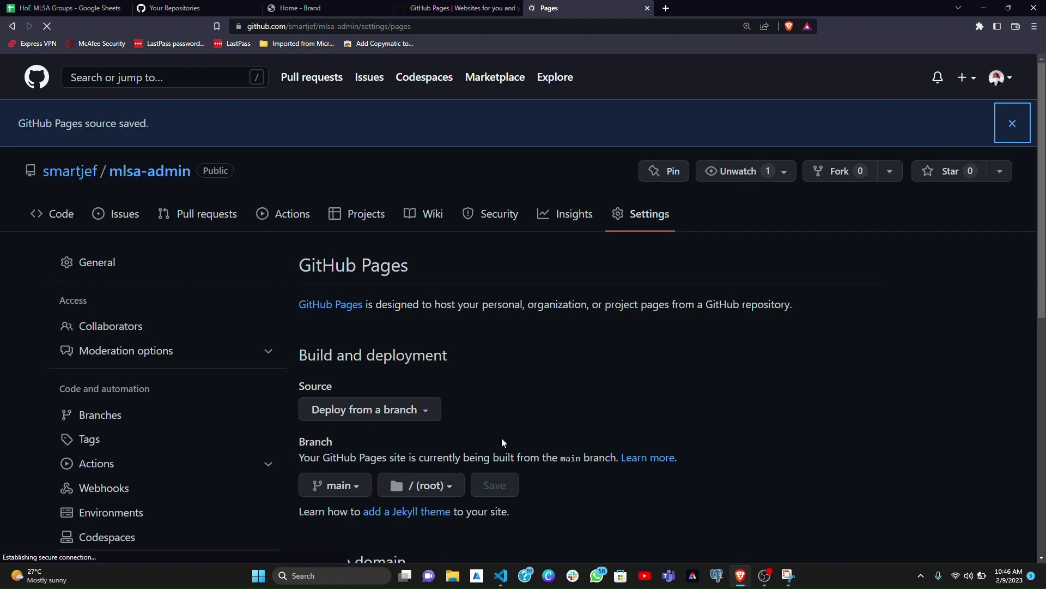
left_click(1013, 122)
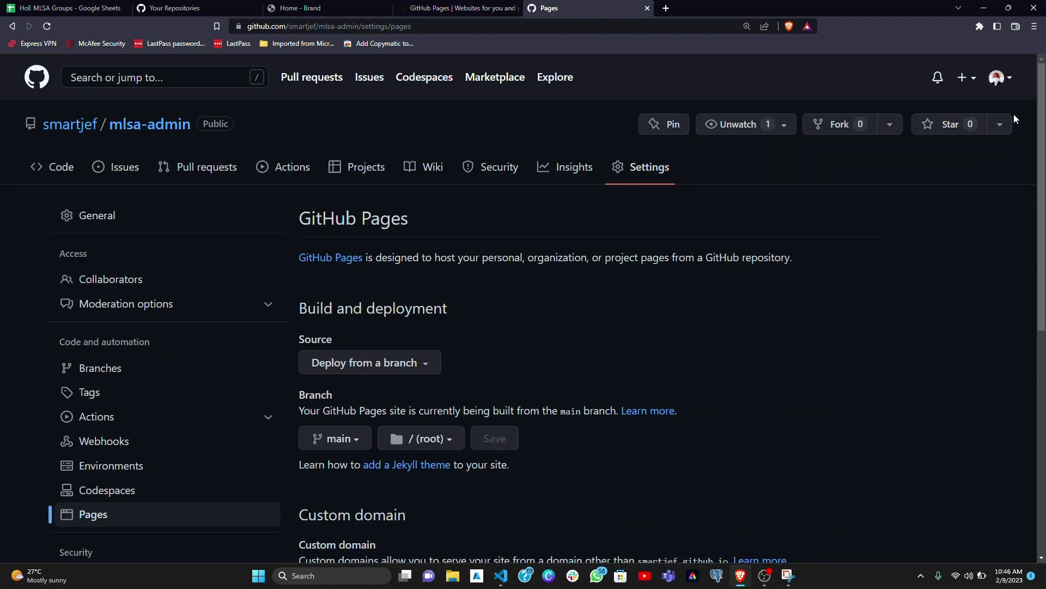
Return to the mlsa-admin code page and examine the details of the latest commit's pages build and deployment check.
left_click(163, 129)
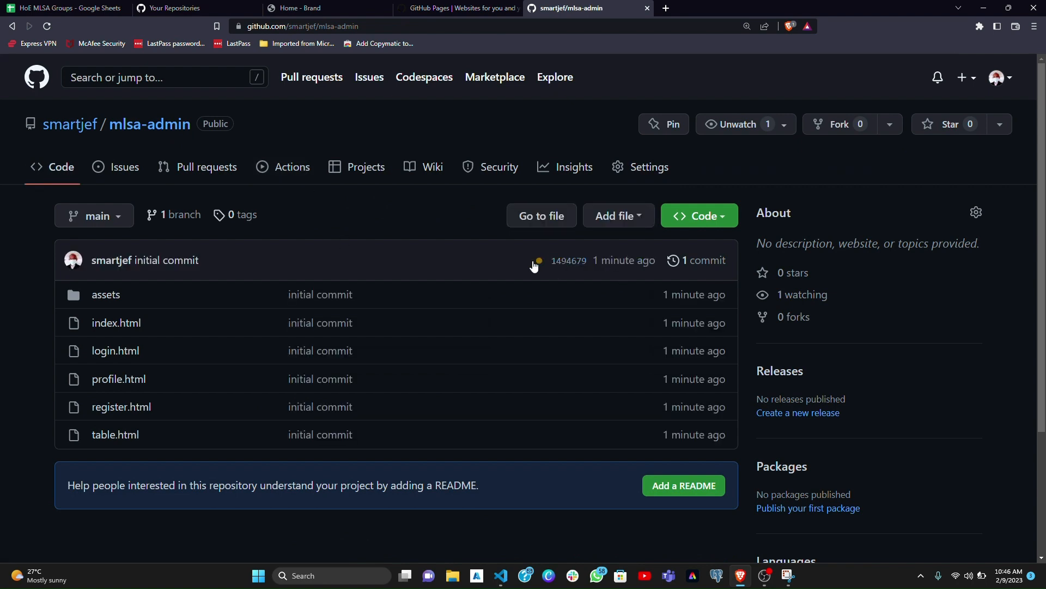
left_click(538, 262)
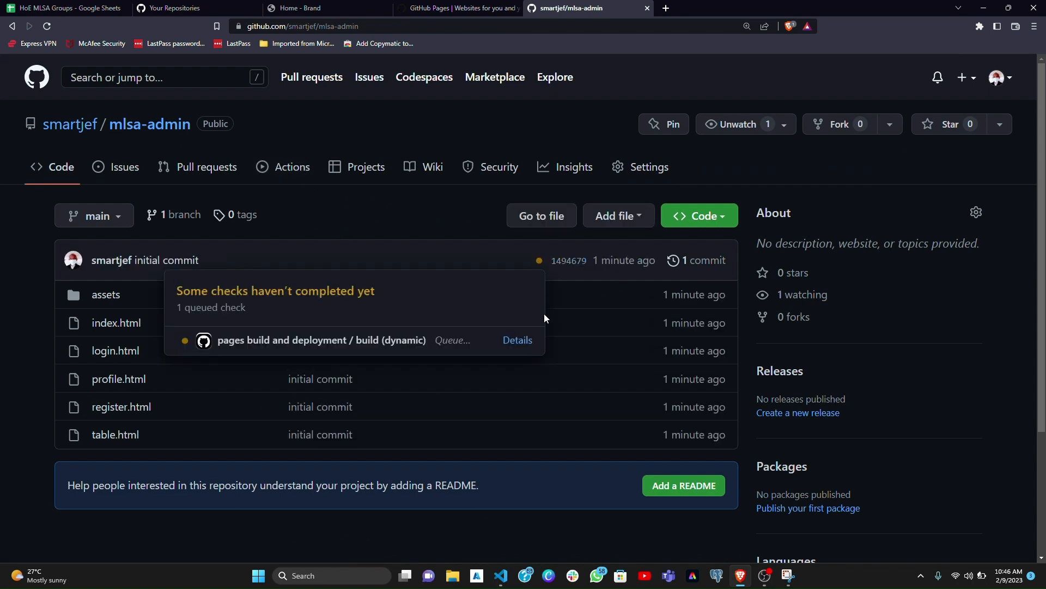
left_click(518, 341)
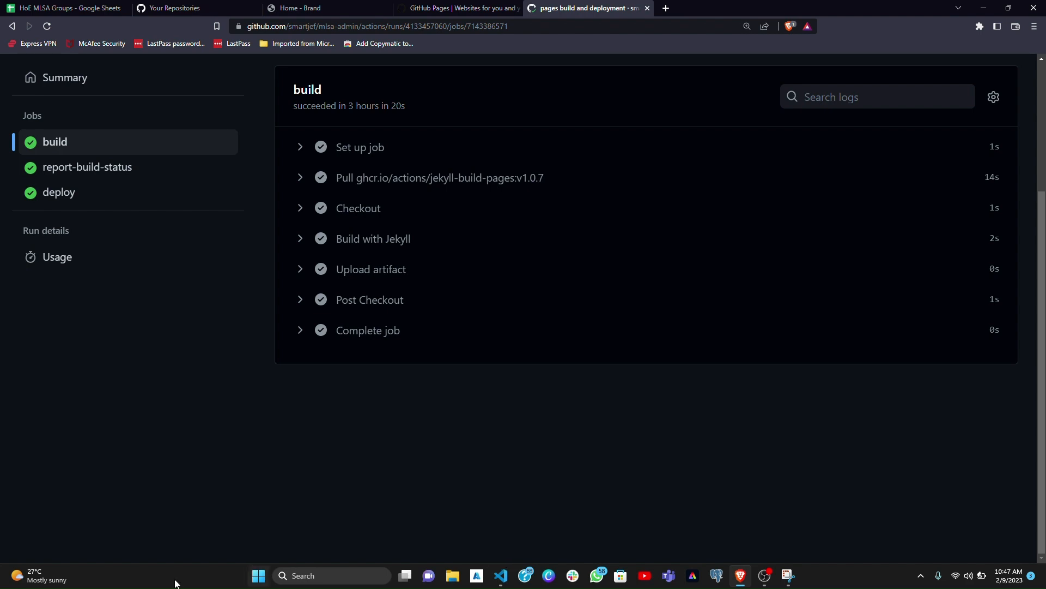
Examine the Complete job logs of the build and deploy jobs in the pages build and deployment run.
left_click(301, 330)
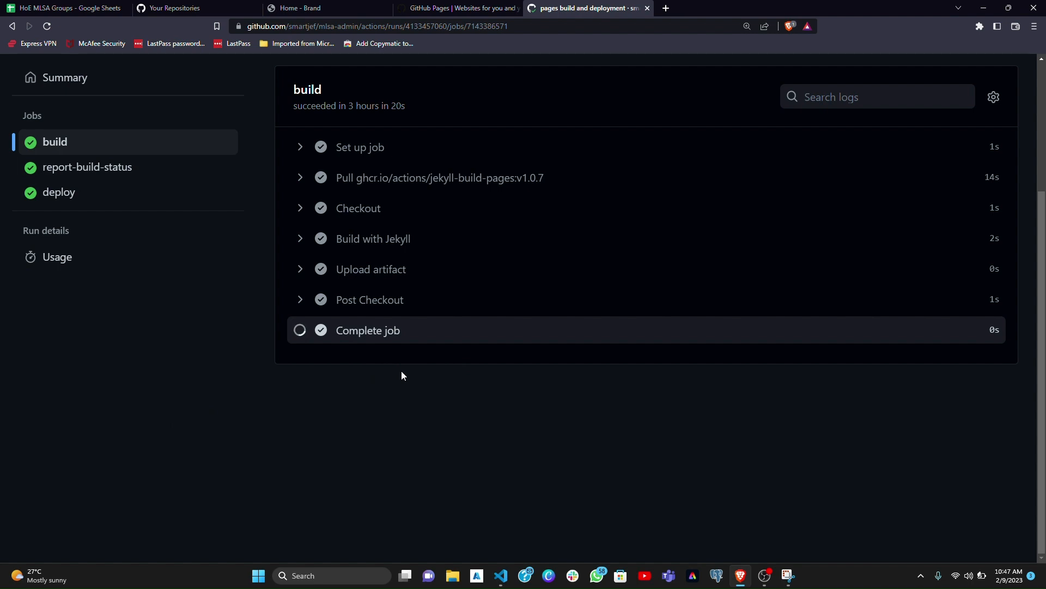
left_click(86, 199)
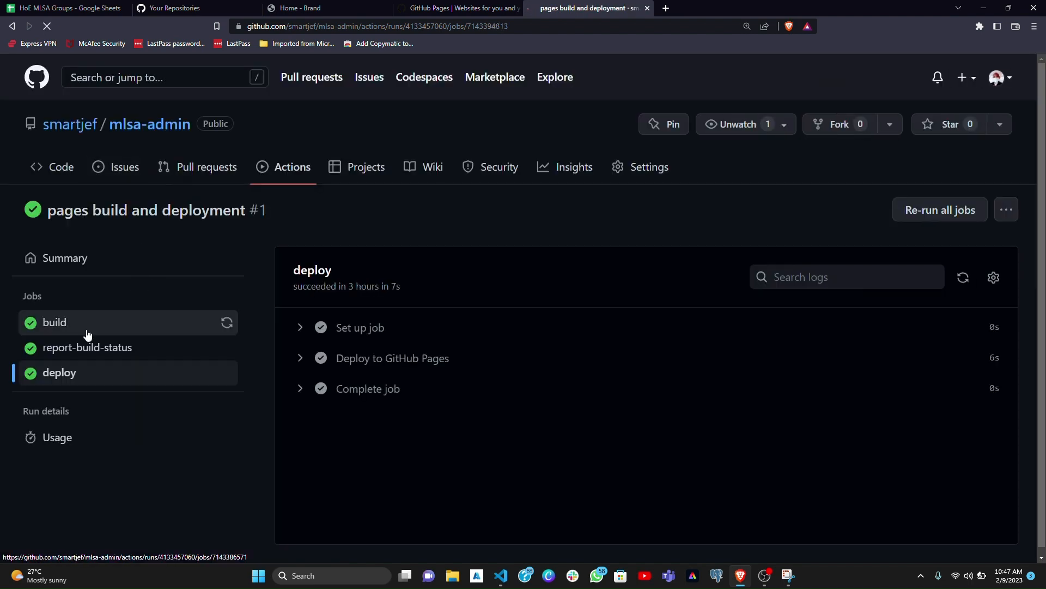
left_click(307, 391)
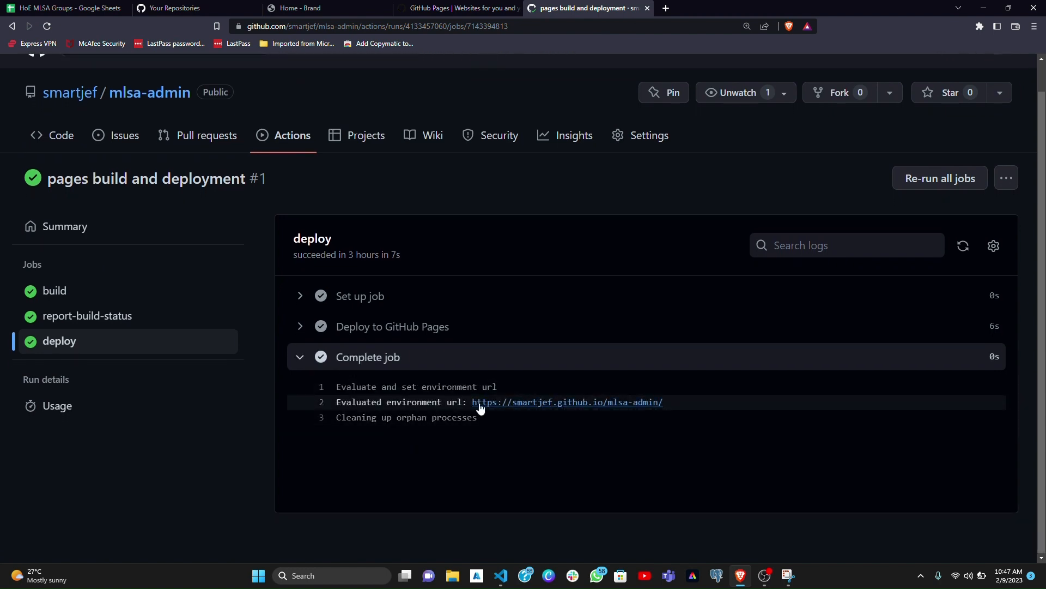
Open the published mlsa-admin site from the deployment run's summary and look over its dashboard page.
left_click(74, 227)
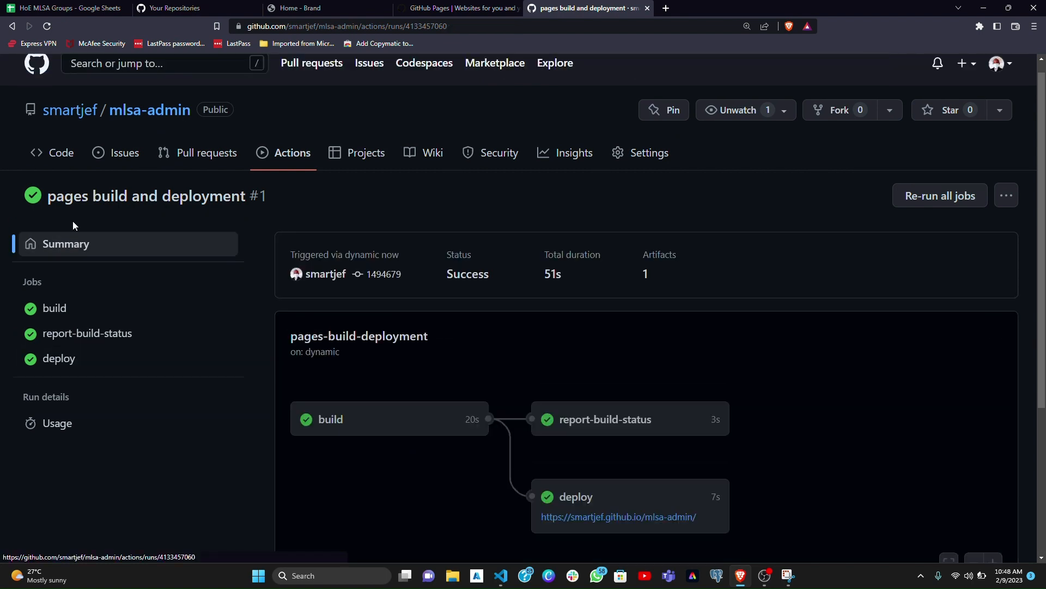
left_click(653, 530)
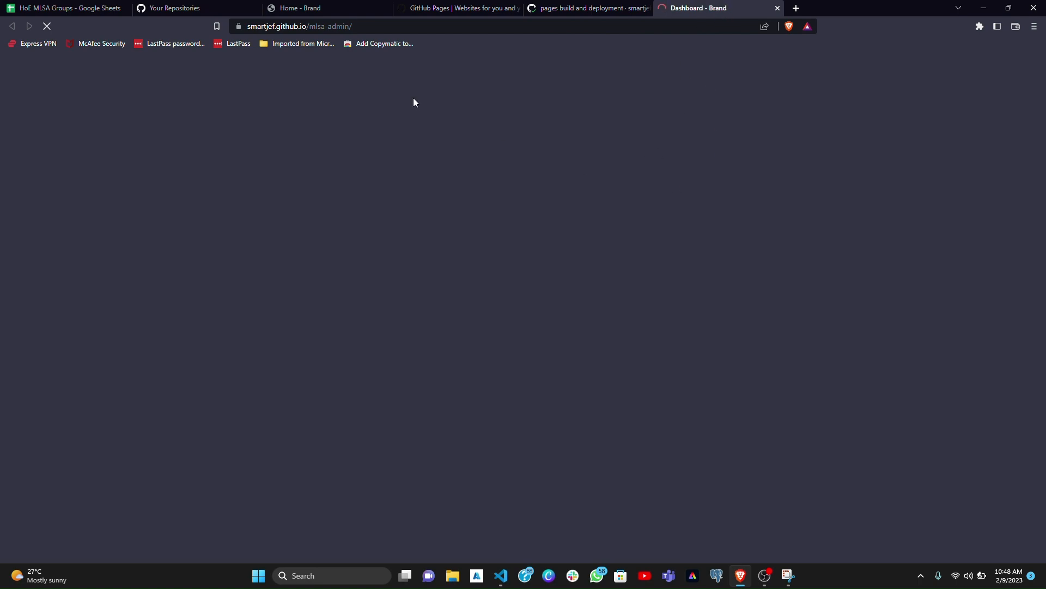
scroll(389, 203, "down", 2)
scroll(389, 203, "up", 2)
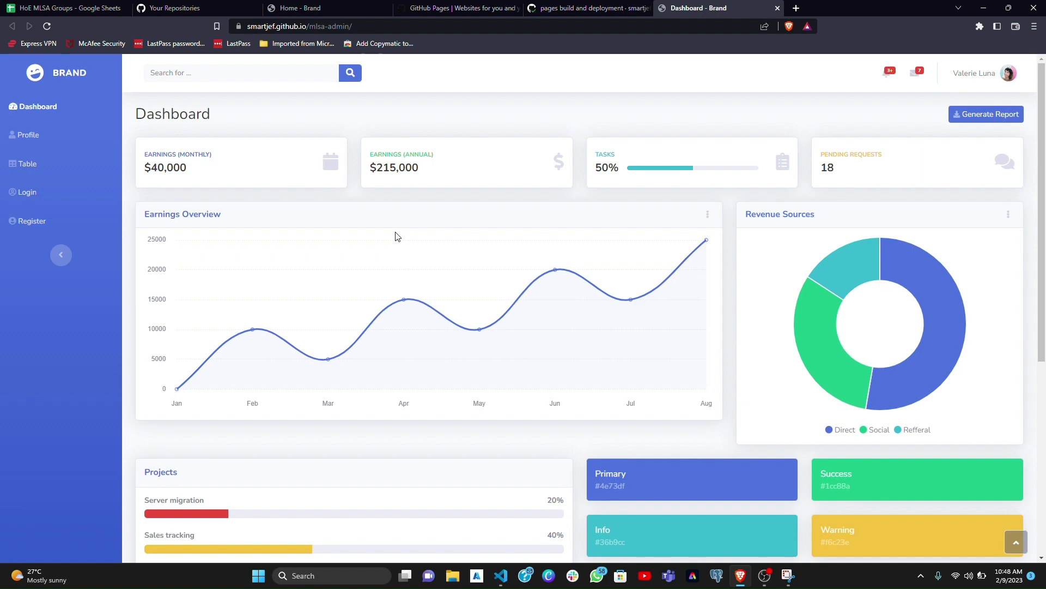
Close the old hoe-mlsa-2 site tab and open vstech.co.ke in a new tab.
left_click(305, 8)
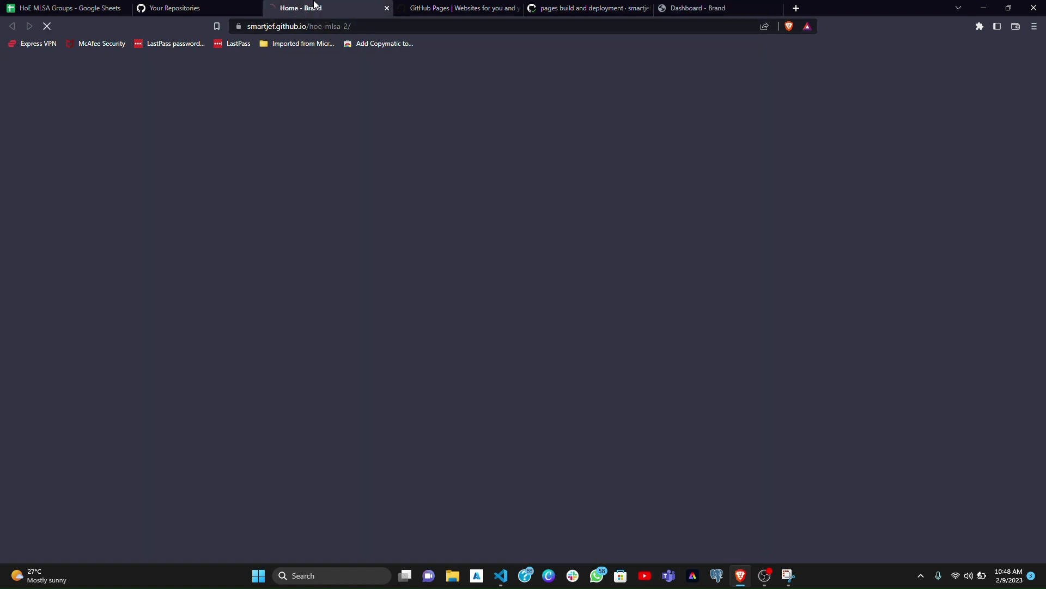
left_click(387, 9)
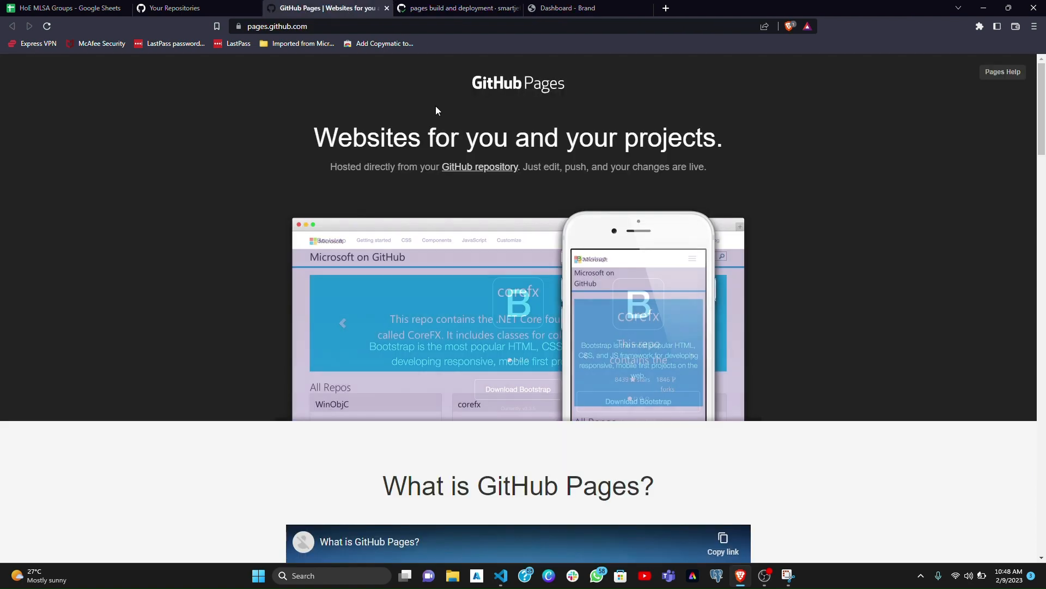
left_click(665, 8)
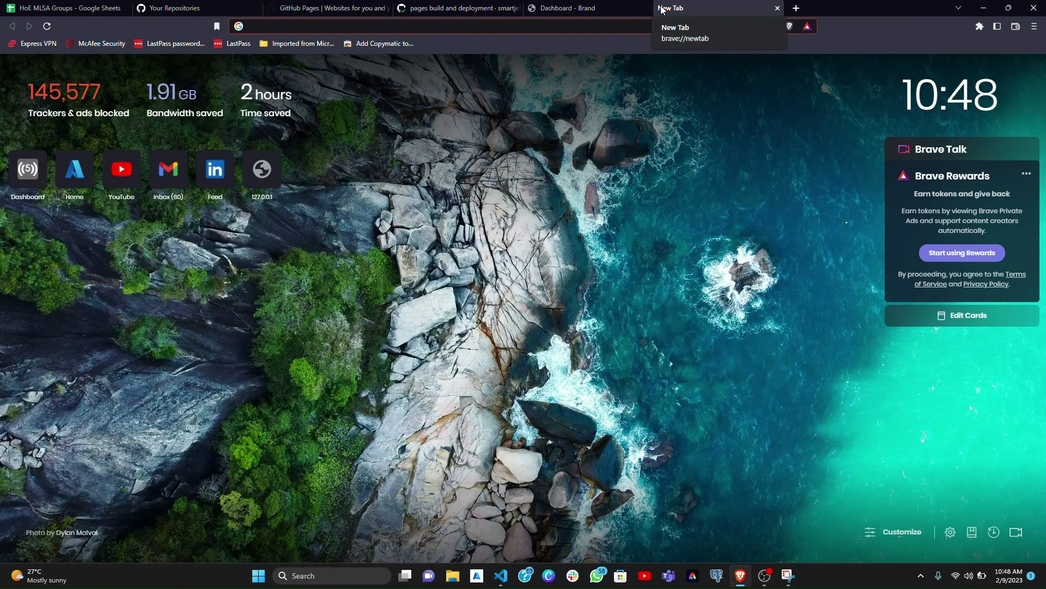
type("vstech.co.ke")
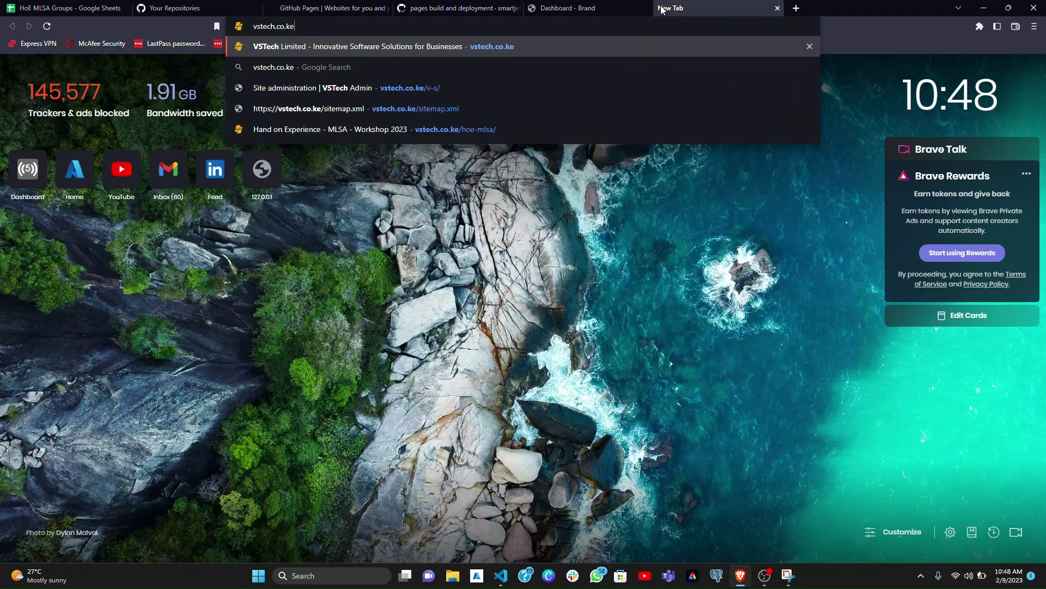
key("Return")
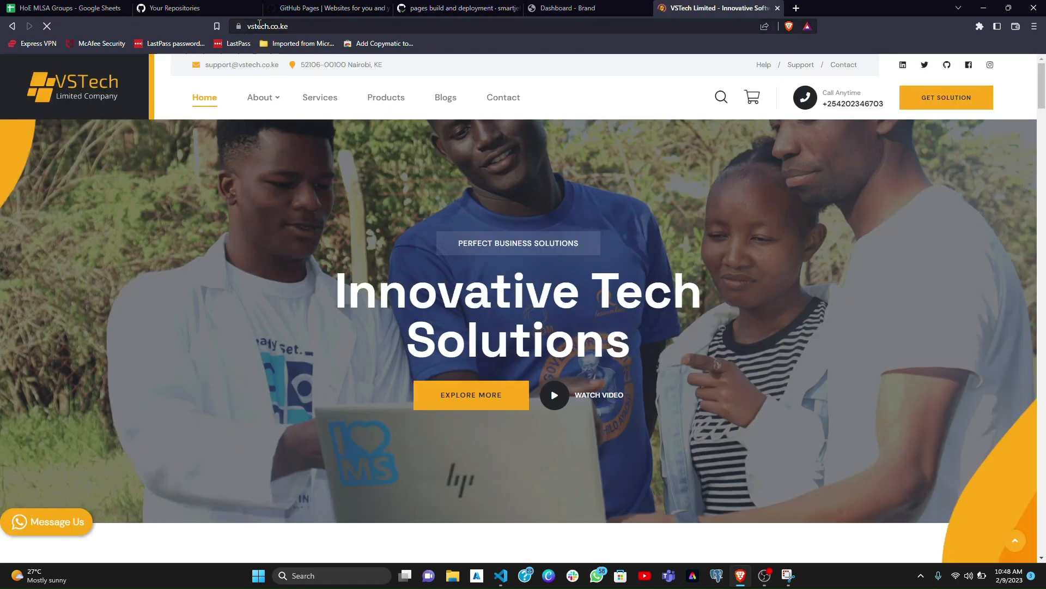
Look through the whole VSTech home page down to the contact map and return to its beginning.
scroll(480, 296, "down", 20)
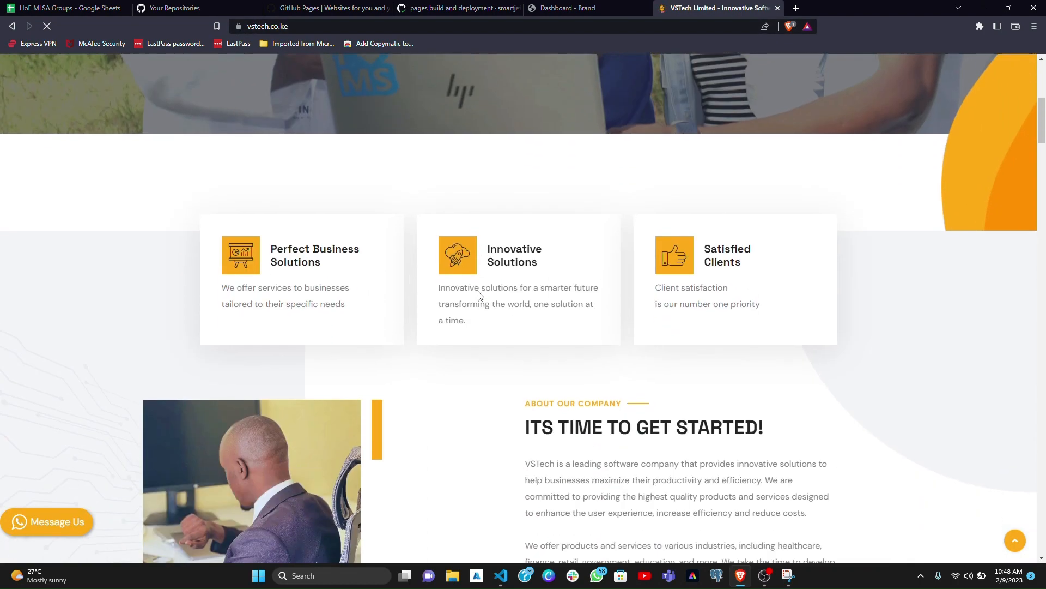
scroll(478, 295, "down", 10)
scroll(478, 296, "up", 20)
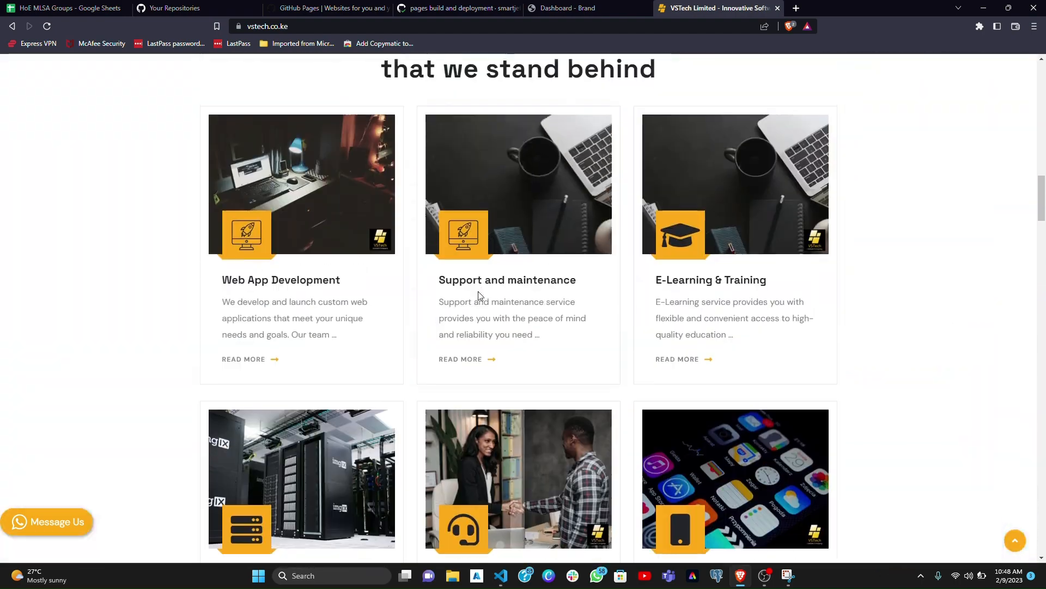
scroll(400, 504, "down", 20)
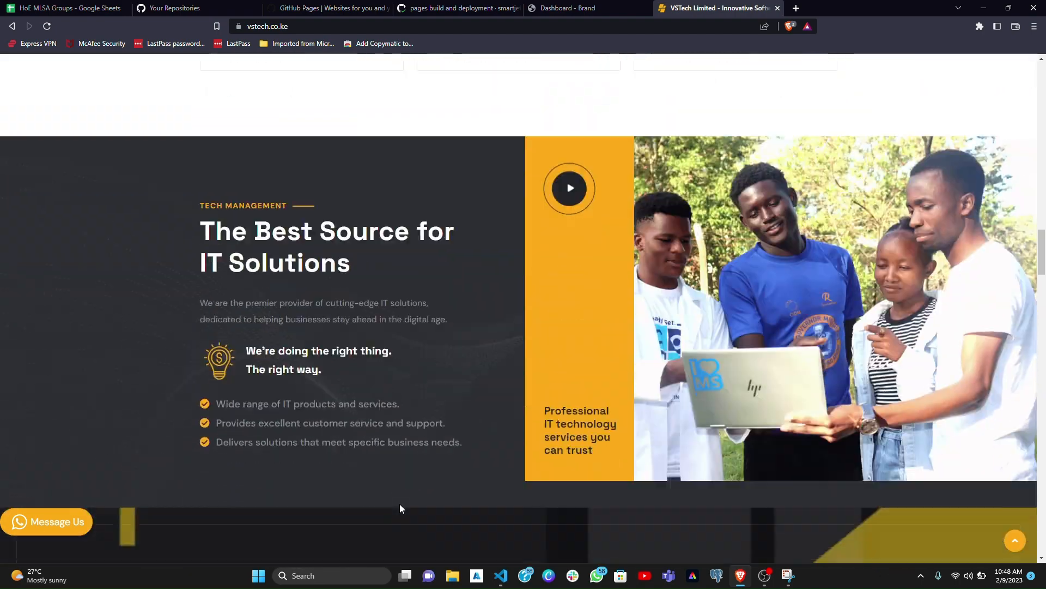
scroll(400, 503, "down", 10)
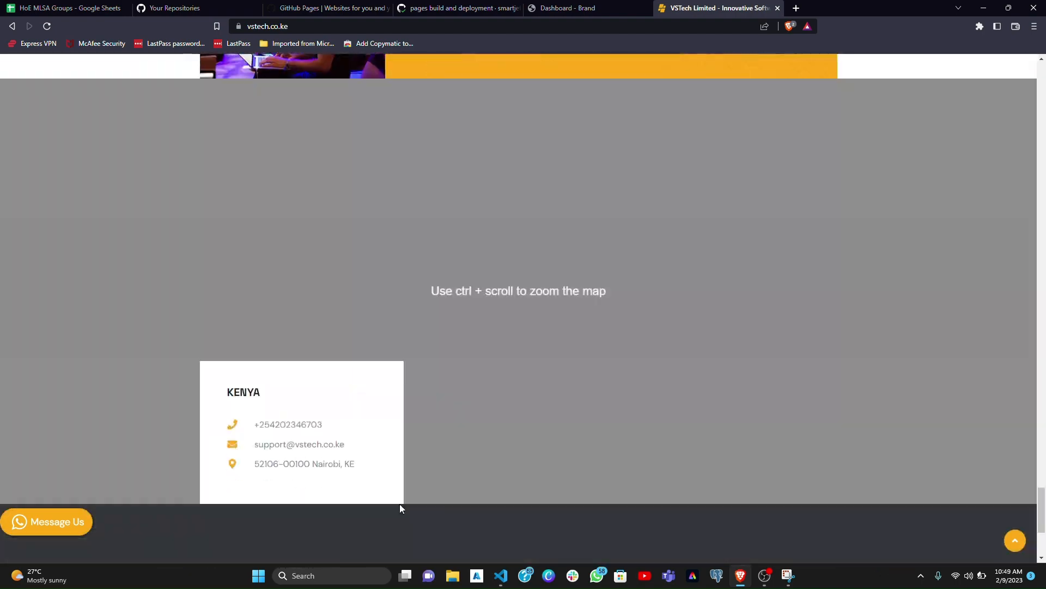
scroll(400, 503, "up", 15)
scroll(400, 504, "up", 20)
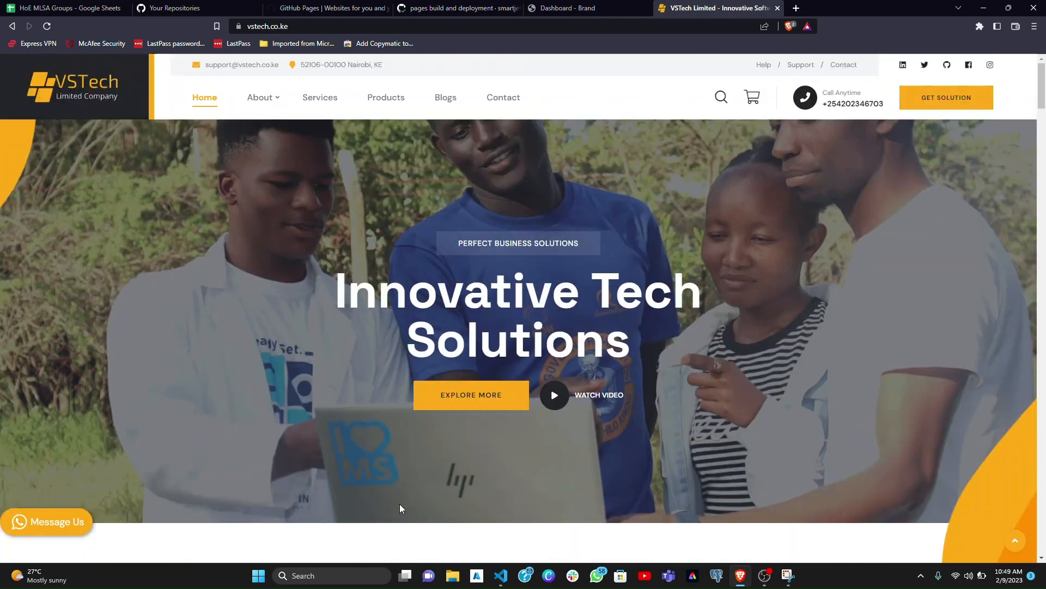
Open the VSTech Services page and look over the listed services.
mouse_move(272, 110)
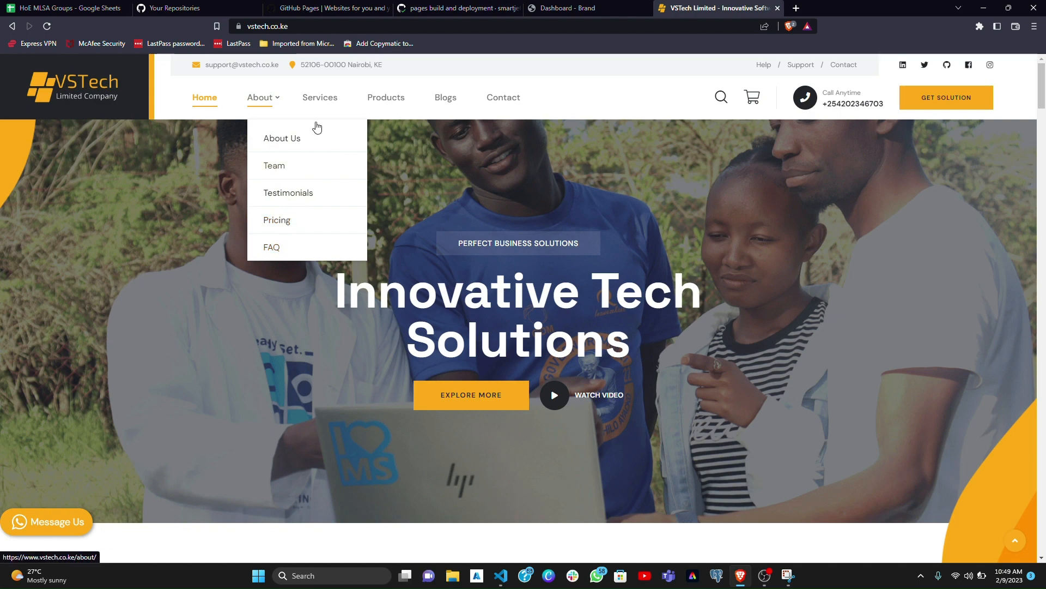
left_click(324, 102)
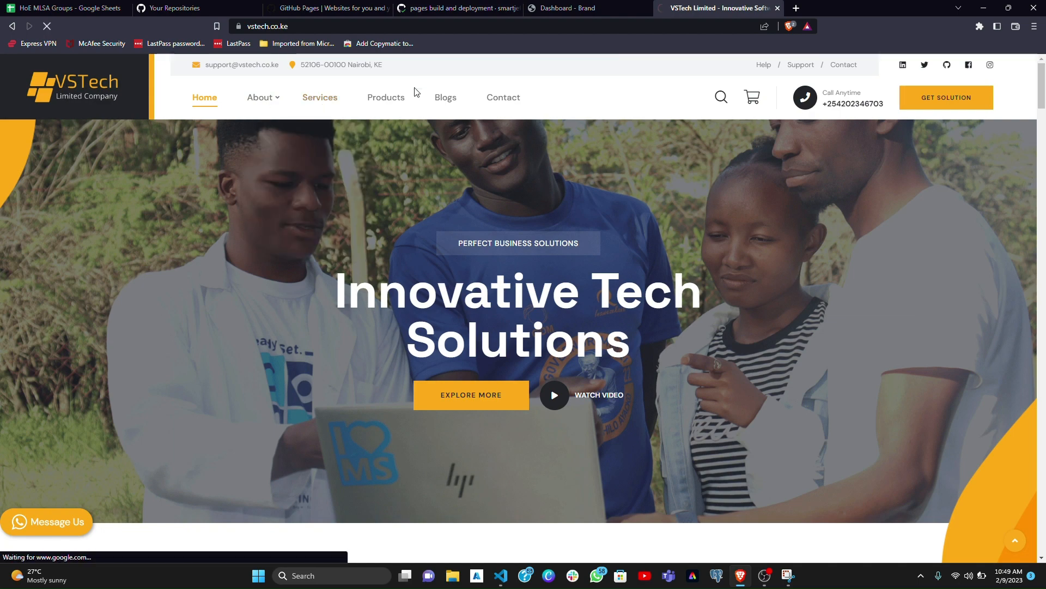
scroll(397, 273, "down", 18)
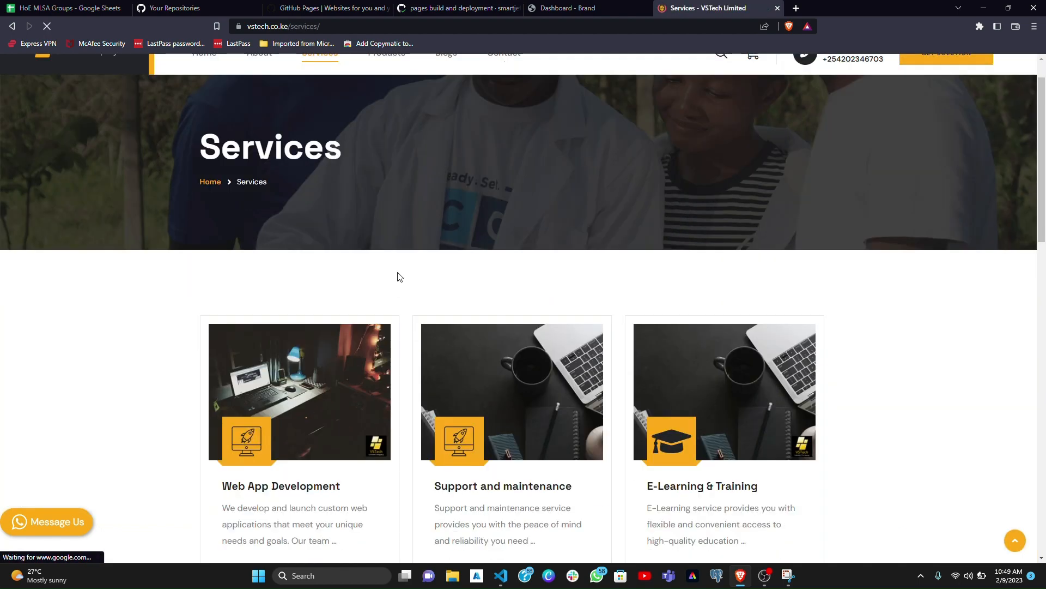
scroll(398, 273, "up", 18)
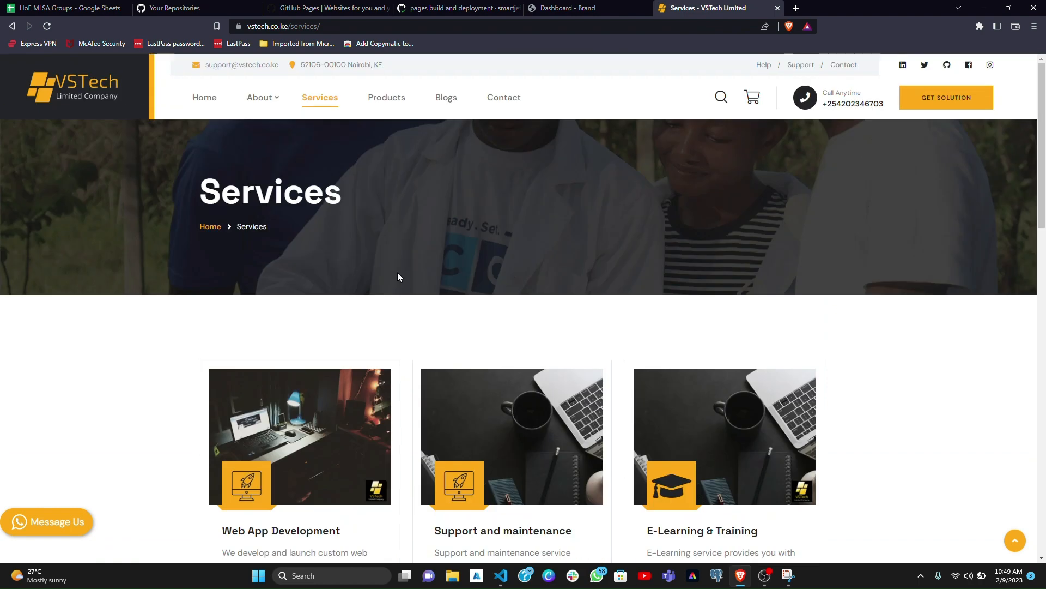
Open the VSTech Contact page and look over its message form.
left_click(498, 103)
scroll(590, 496, "down", 2)
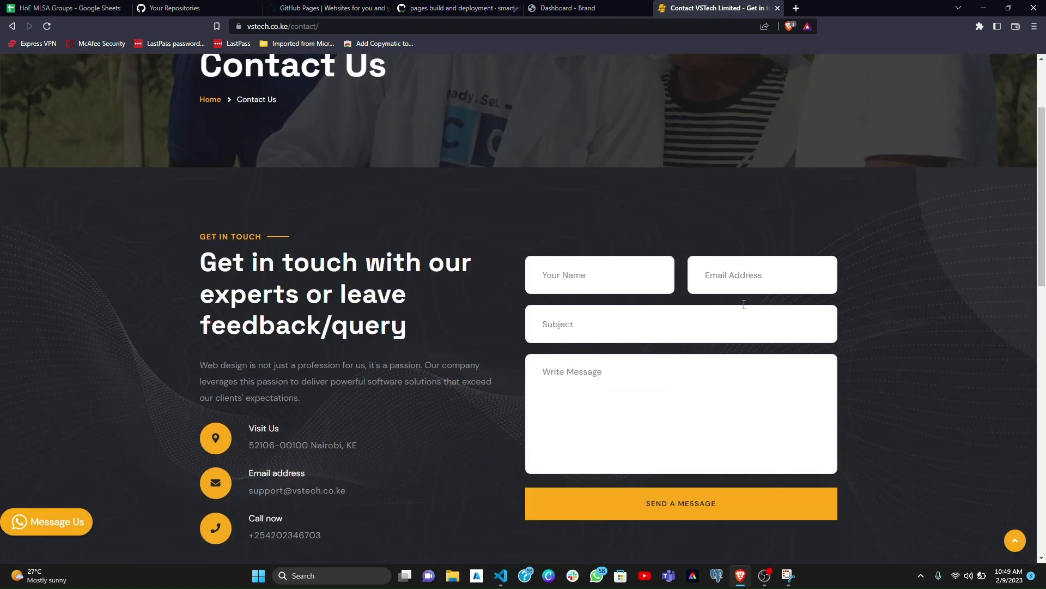
scroll(612, 404, "up", 2)
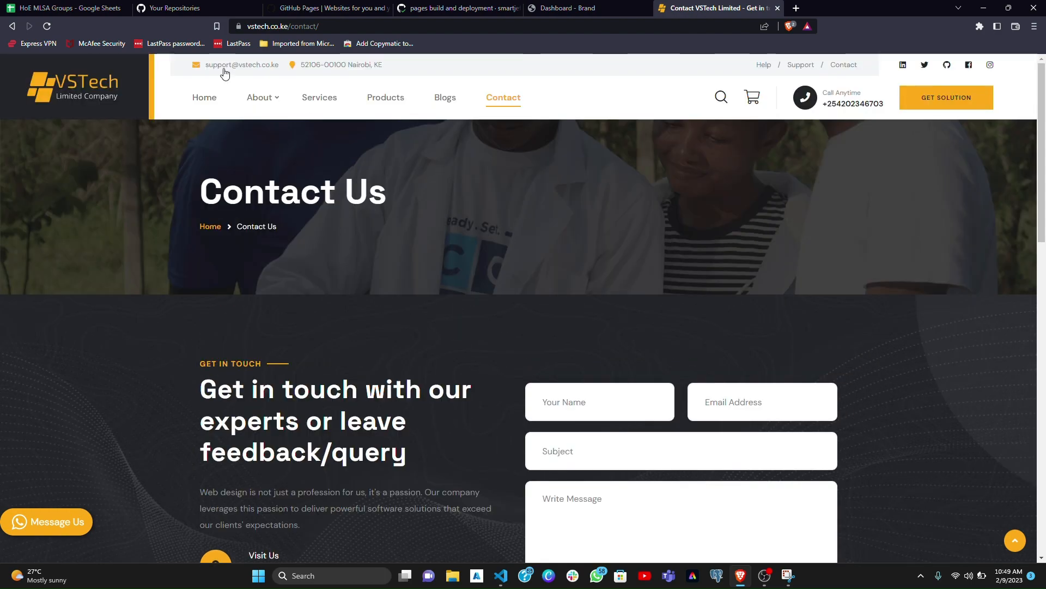
Return to the VSTech home page and examine the Write Email form's name, email, subject and message fields.
left_click(207, 90)
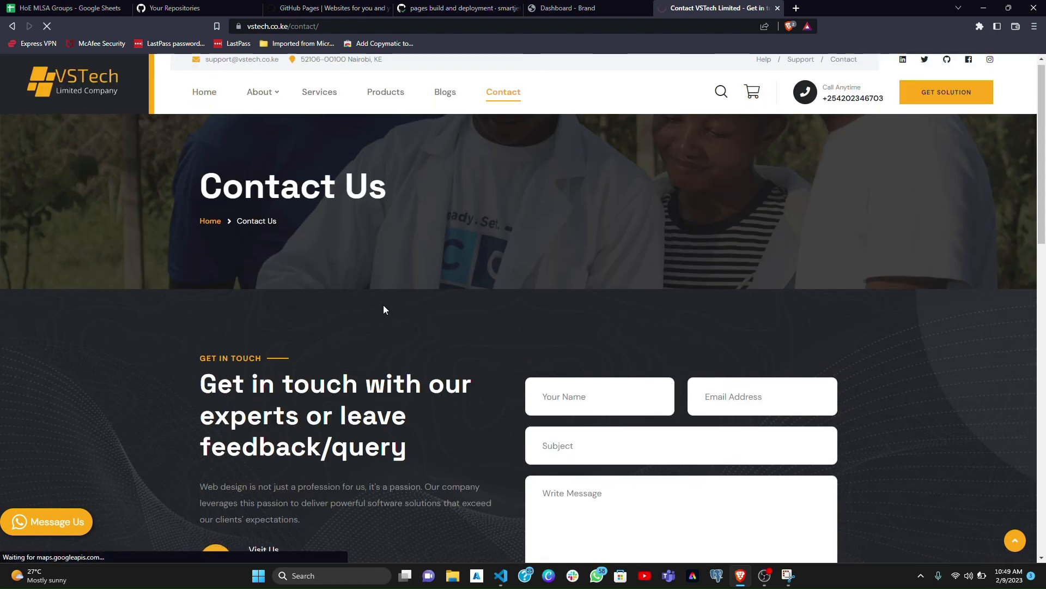
scroll(444, 372, "down", 15)
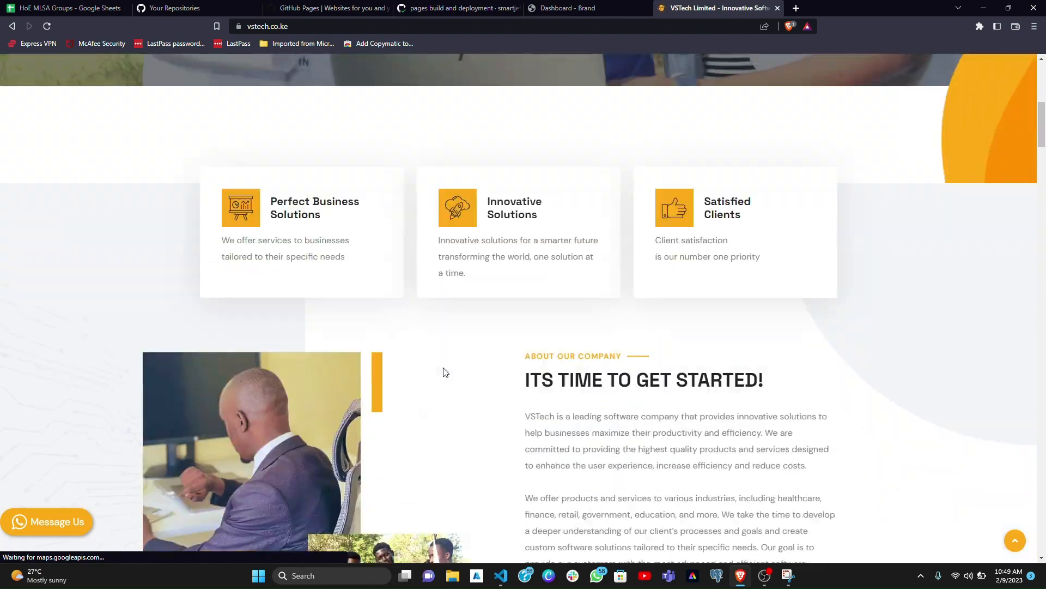
scroll(444, 372, "down", 20)
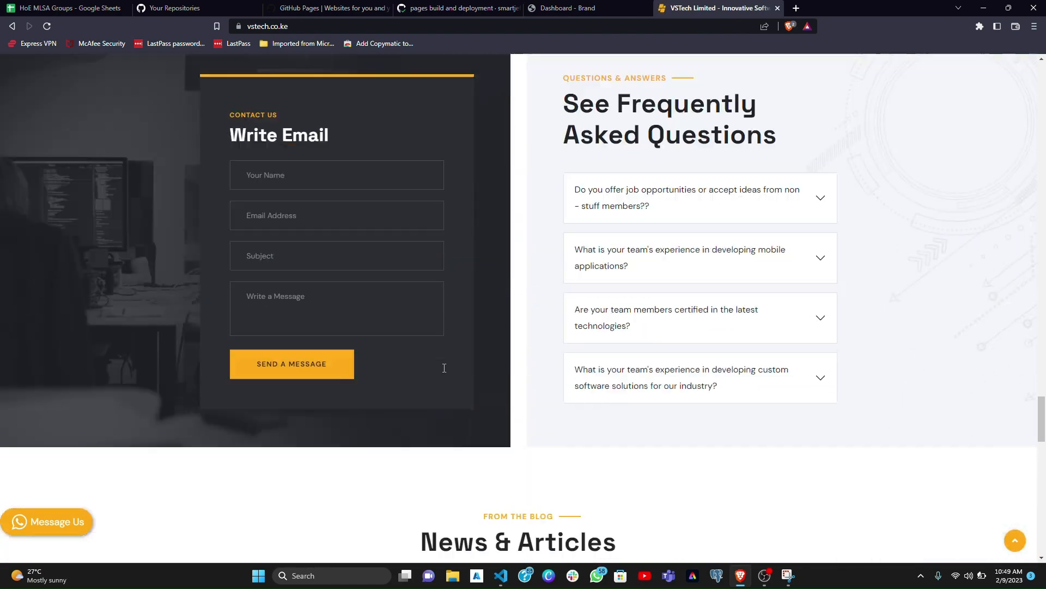
scroll(374, 236, "up", 2)
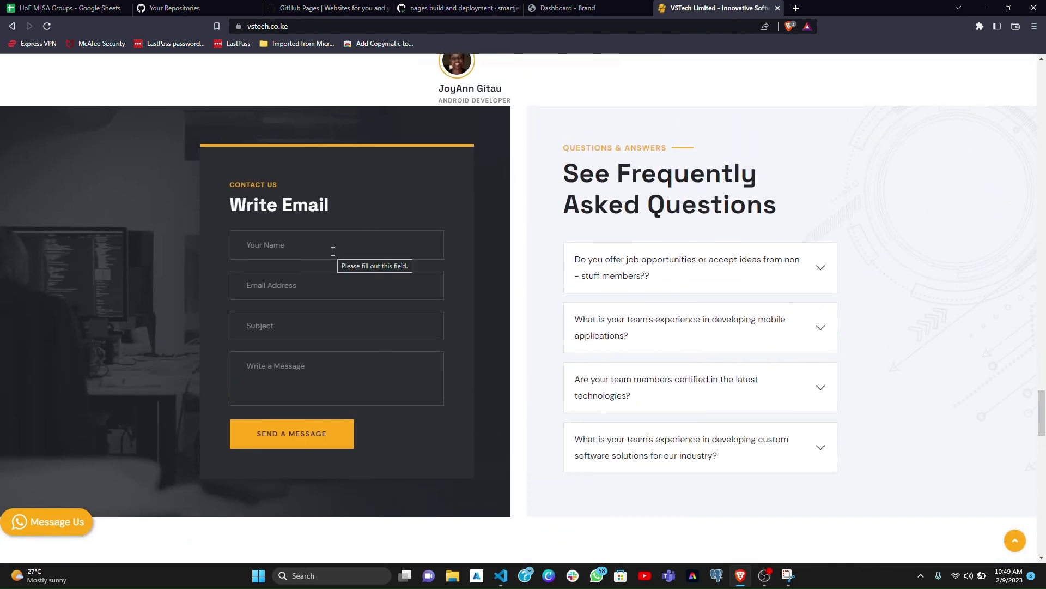
left_click(333, 245)
left_click(261, 295)
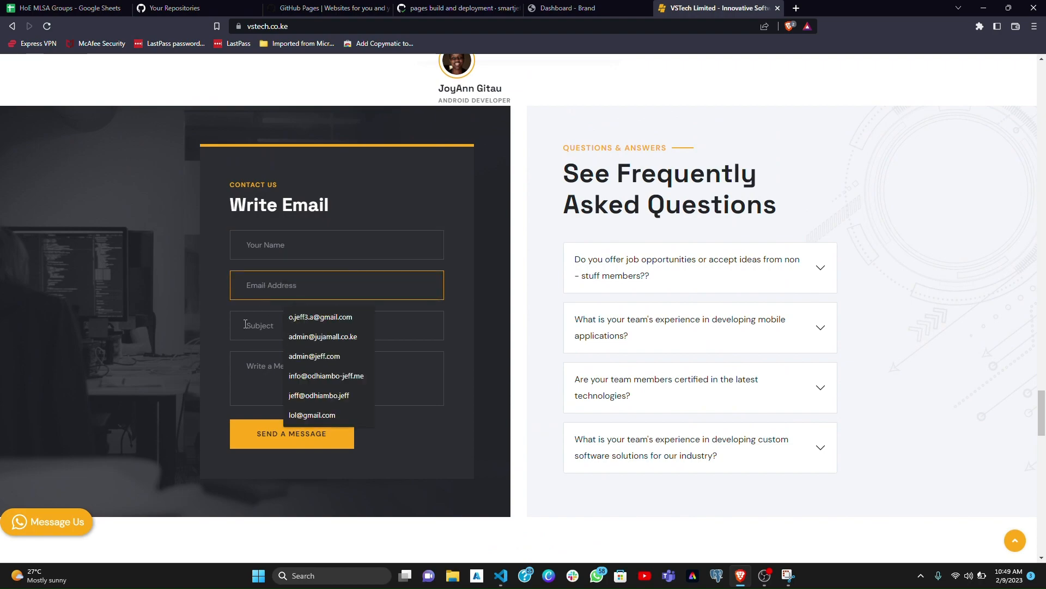
left_click(245, 325)
left_click(239, 371)
scroll(555, 304, "up", 10)
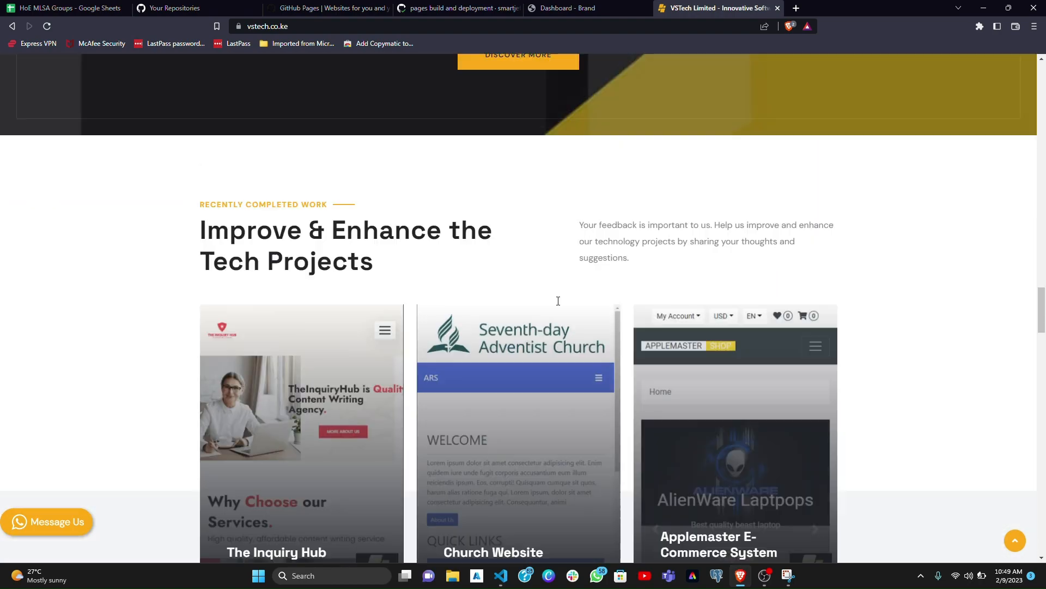
scroll(558, 301, "up", 15)
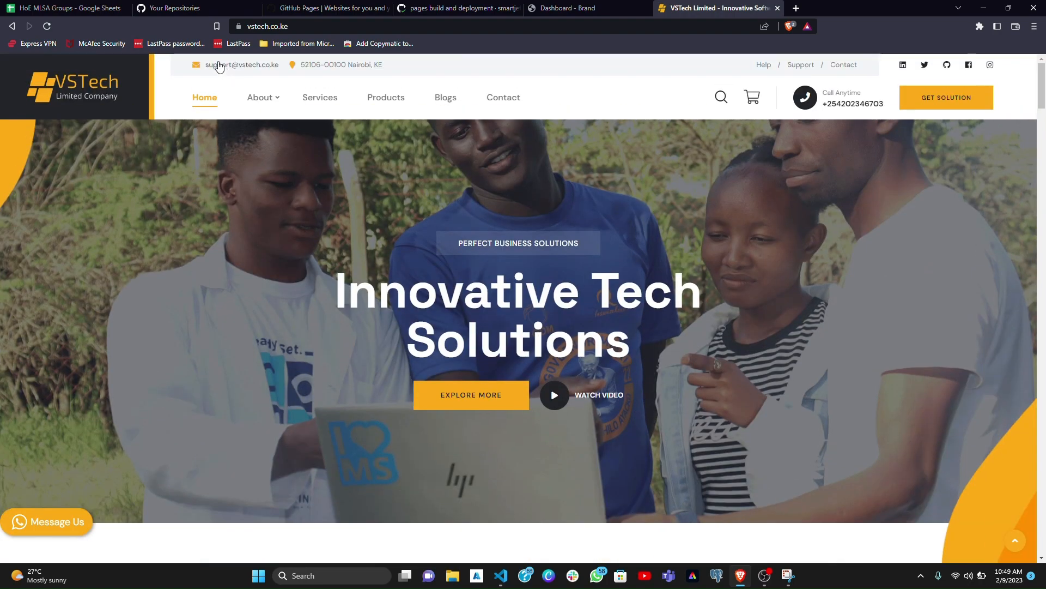